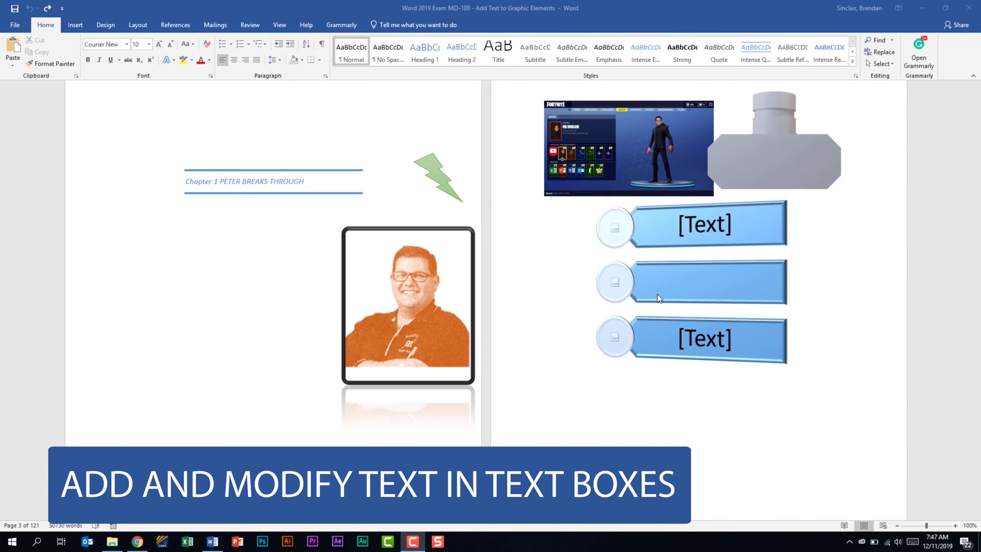
# - Copy the chapter's opening sentence 'All children, except one, grow up.'
pyautogui.click(286, 186)
pyautogui.click(286, 186)
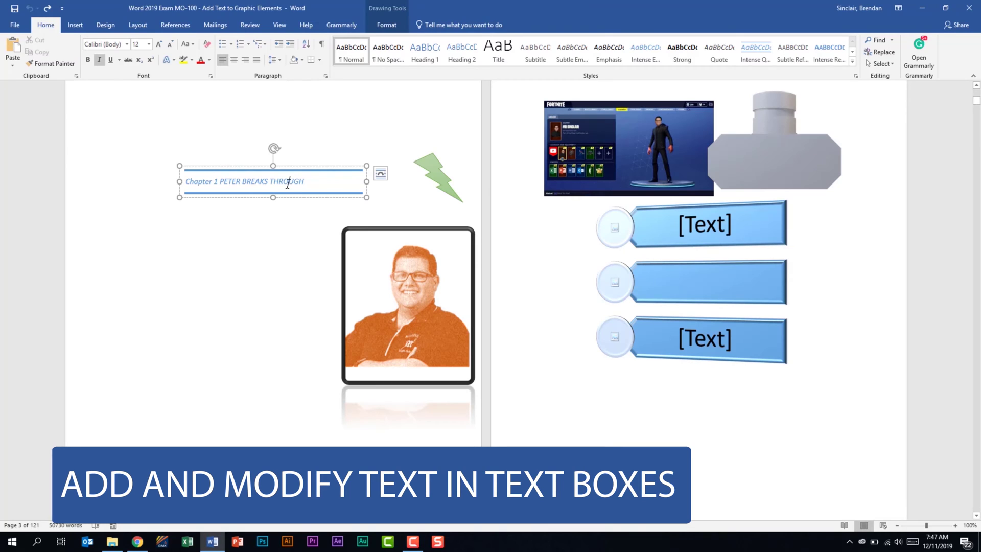
pyautogui.scroll(-10, 353, 250)
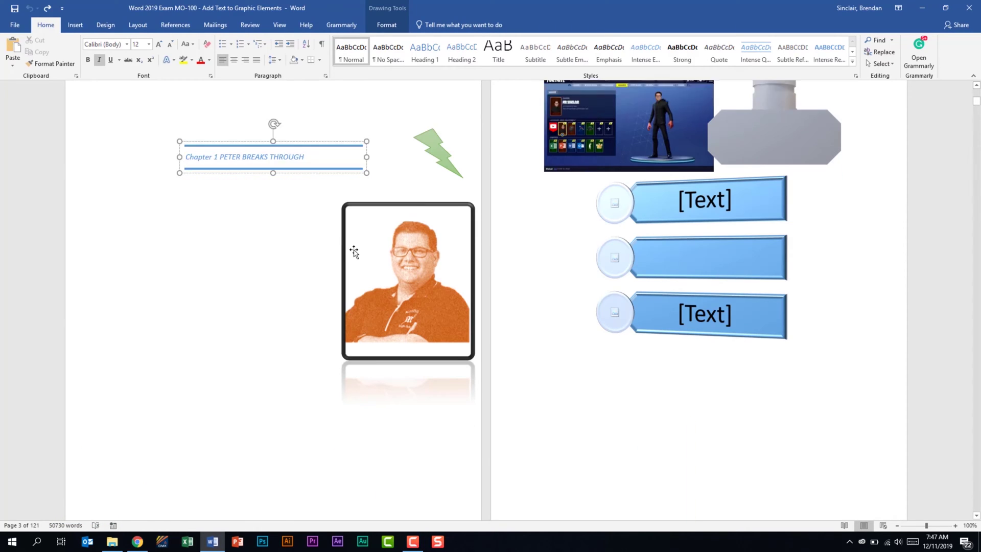
pyautogui.click(546, 250)
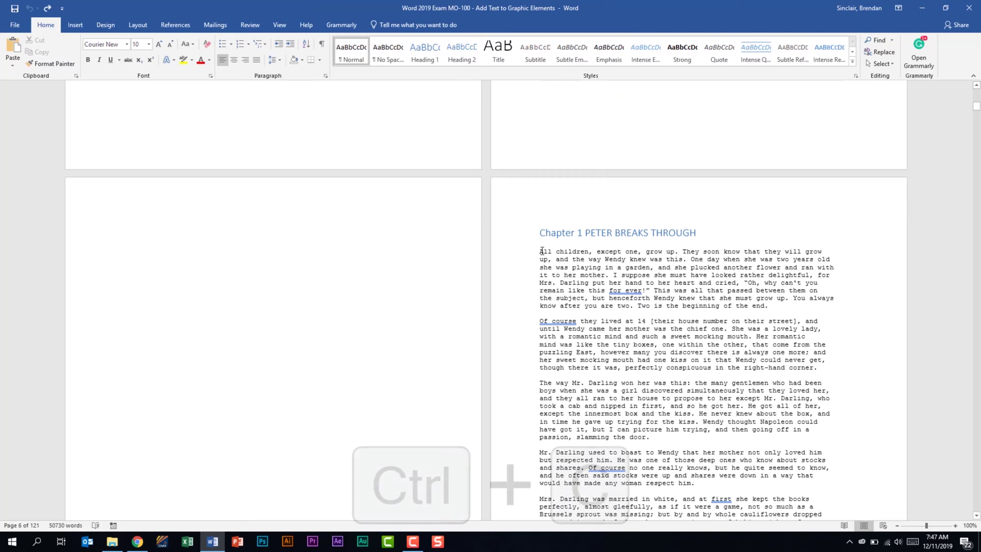
pyautogui.hotkey('ctrl', 'c')
pyautogui.moveTo(546, 249); pyautogui.dragTo(676, 251)
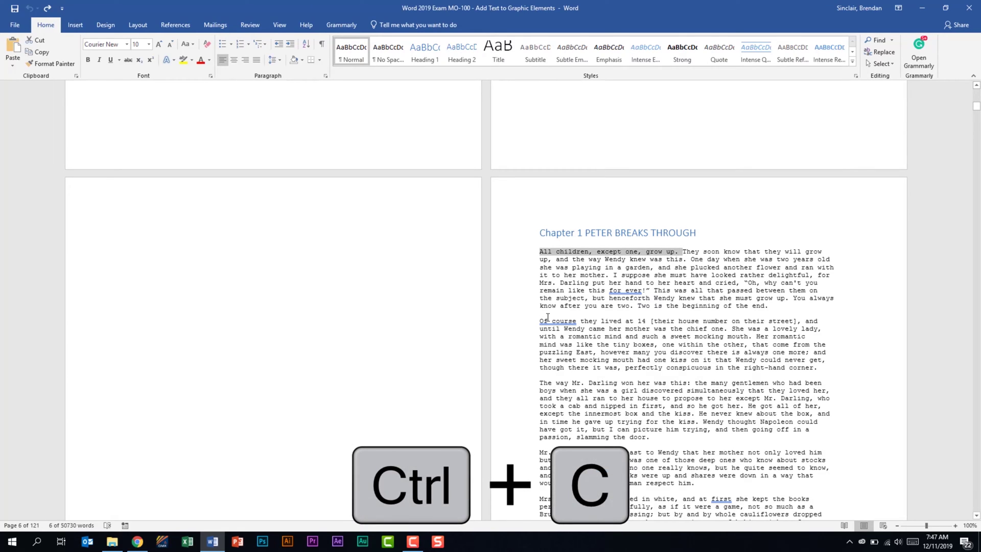
# - Replace the 'Chapter 1 PETER BREAKS THROUGH' title in the text box with placeholder text 'fasdfsad'
pyautogui.scroll(9, 537, 318)
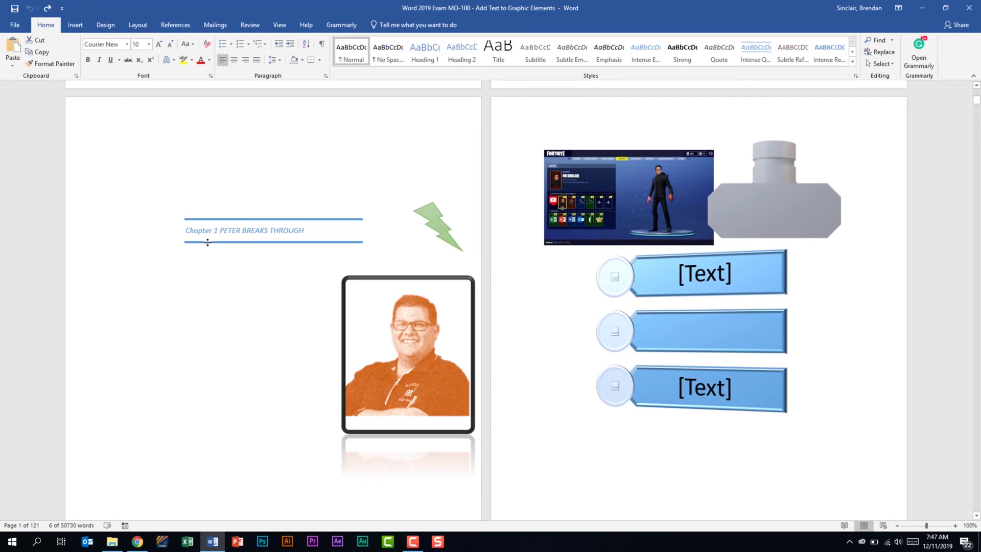
pyautogui.click(258, 233)
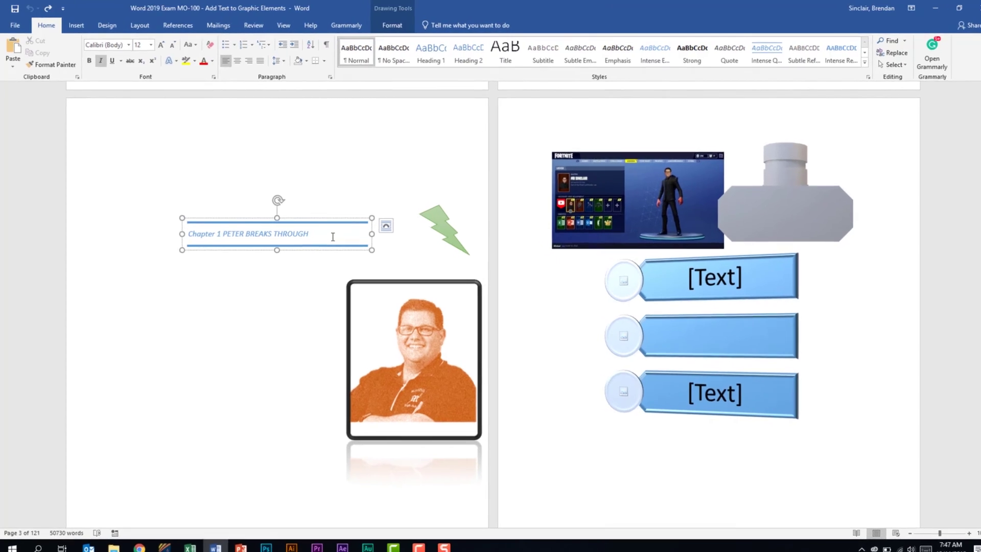
pyautogui.moveTo(305, 230); pyautogui.dragTo(227, 228)
pyautogui.moveTo(295, 295); pyautogui.dragTo(242, 298)
pyautogui.write('fasdfsad')
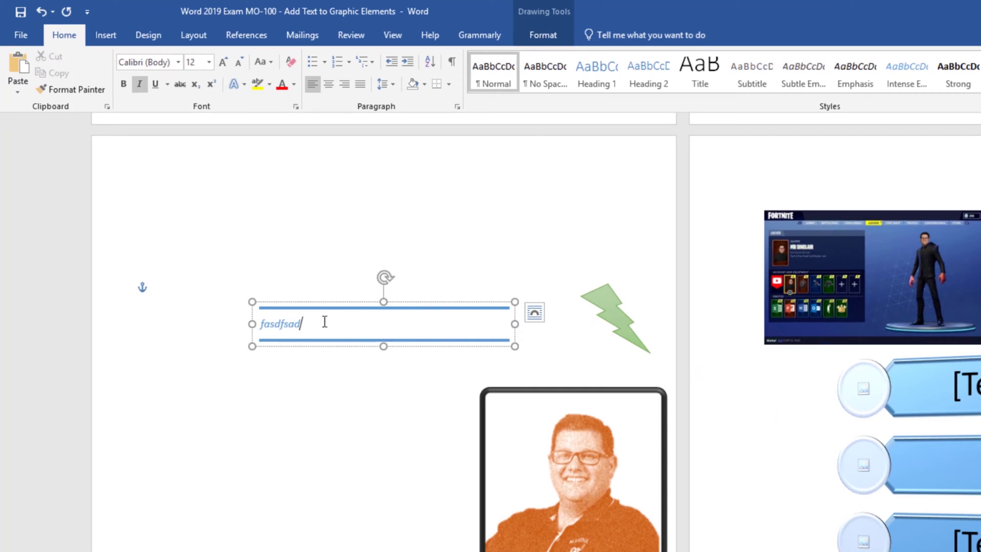
pyautogui.moveTo(324, 323); pyautogui.dragTo(262, 324)
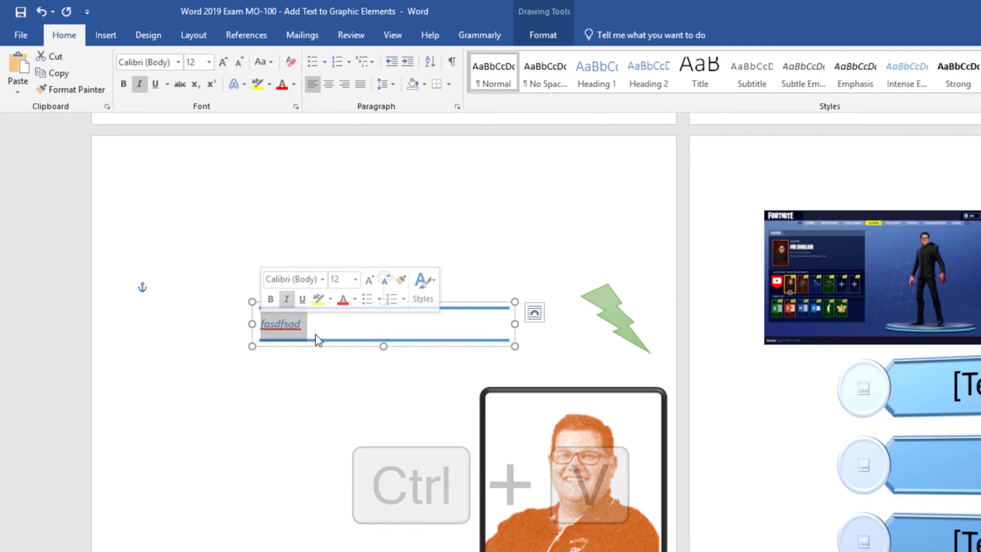
# - Paste the sentence over the placeholder using Keep Text Only, then type 'Alkdsfjla;kdf'
pyautogui.hotkey('ctrl', 'v')
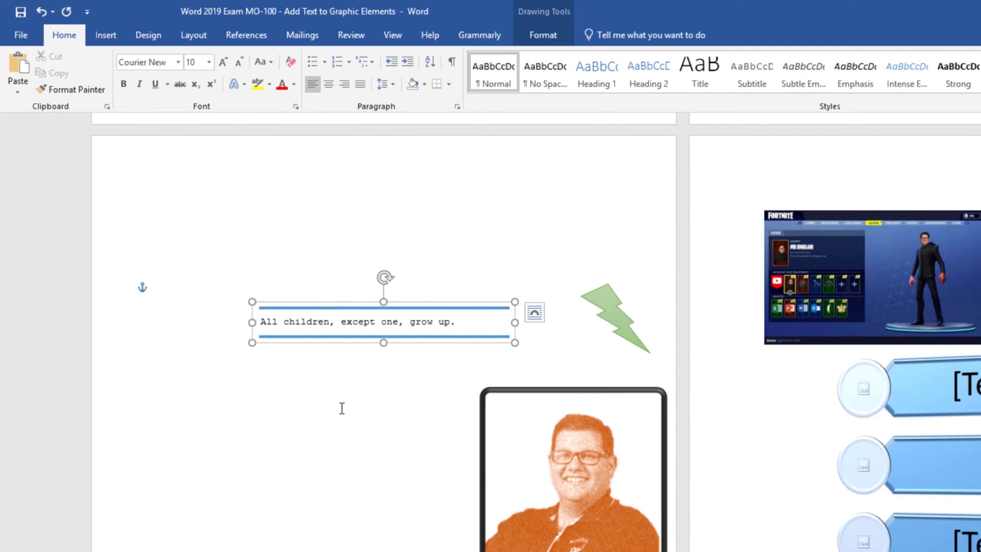
pyautogui.hotkey('ctrl', 'z')
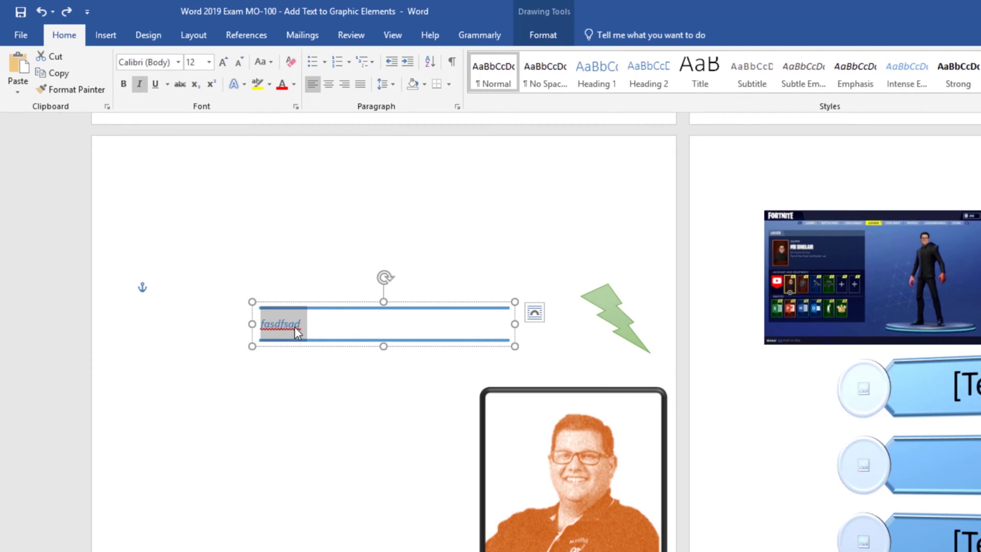
pyautogui.rightClick(294, 327)
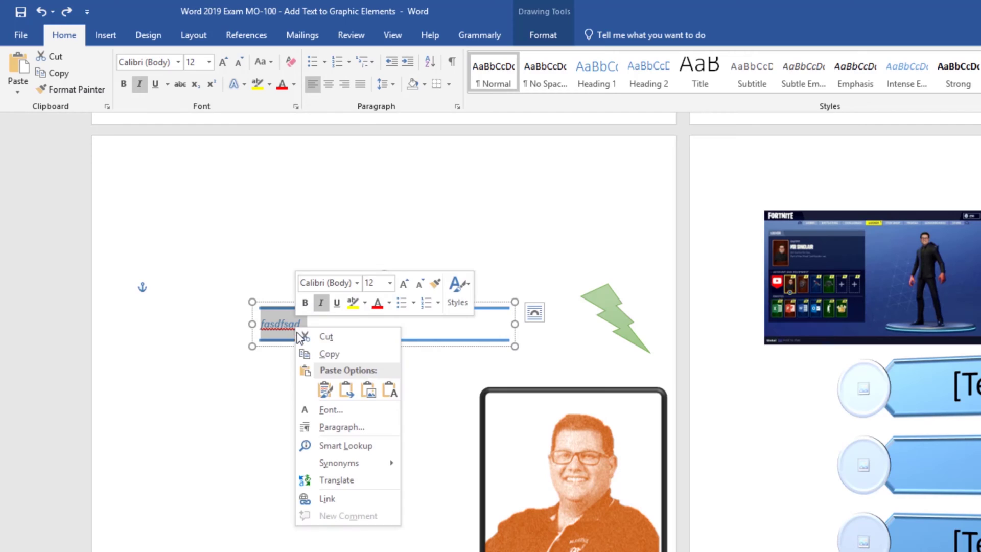
pyautogui.click(388, 391)
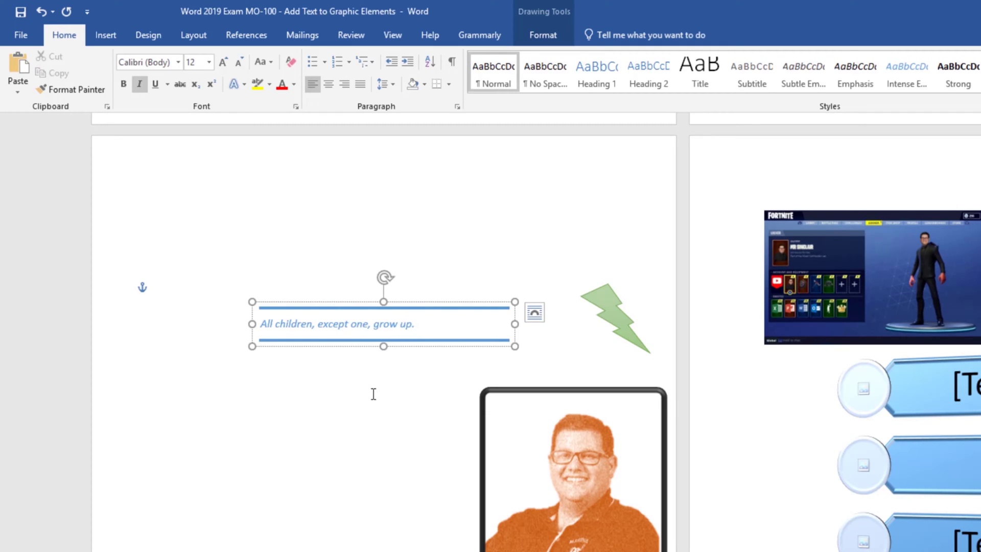
pyautogui.write('Alkdsfjla;kdf')
# - Rotate the quote text box's text 90° and align it left, then select the lightning bolt
pyautogui.click(541, 35)
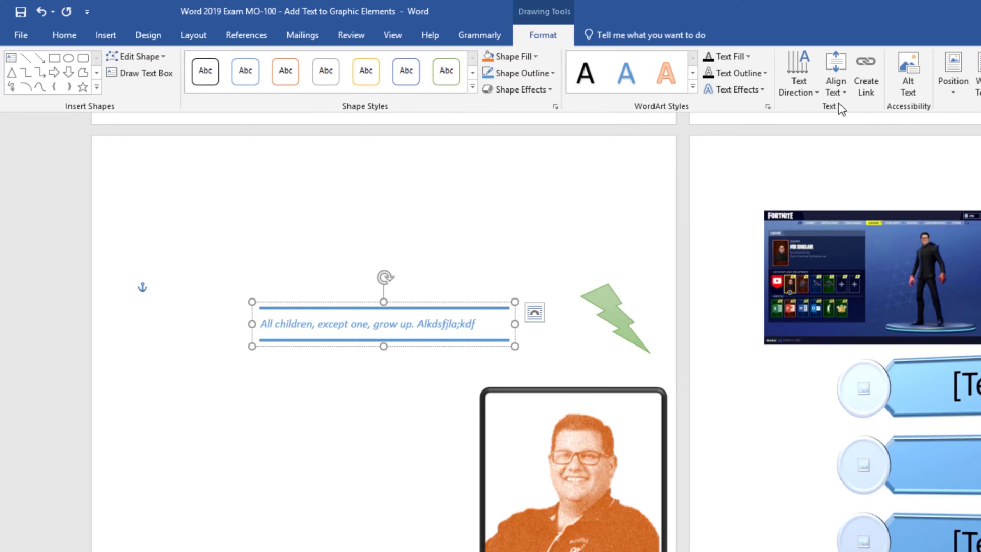
pyautogui.click(812, 91)
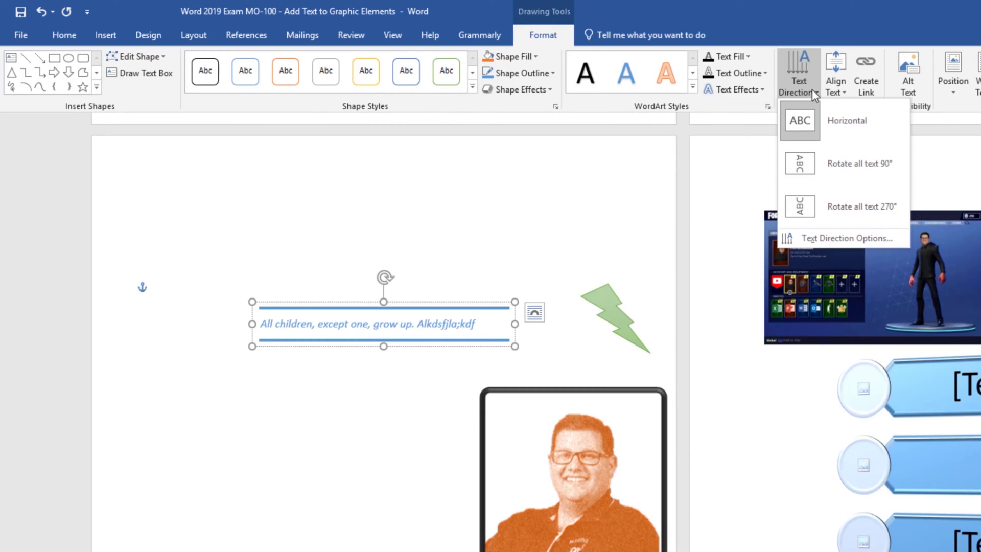
pyautogui.click(853, 170)
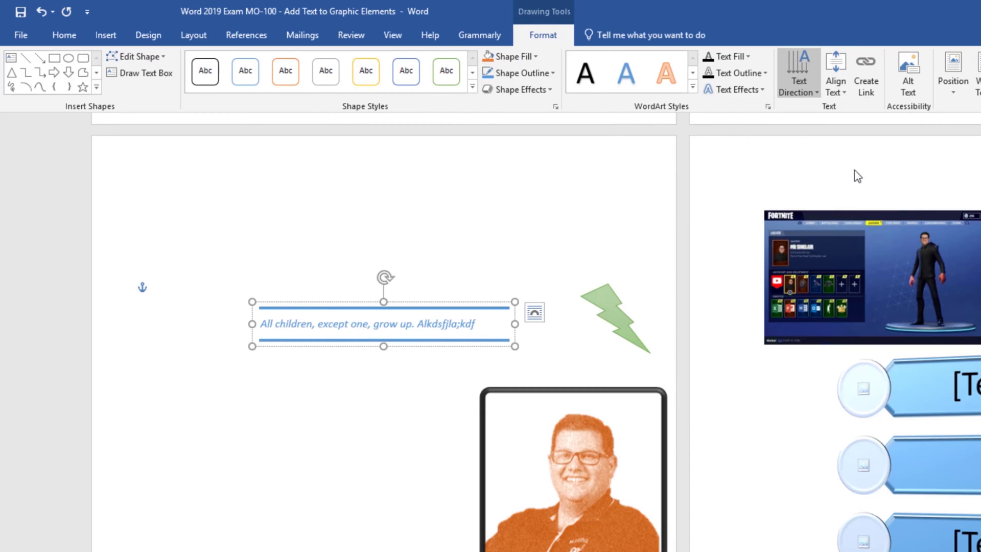
pyautogui.click(840, 93)
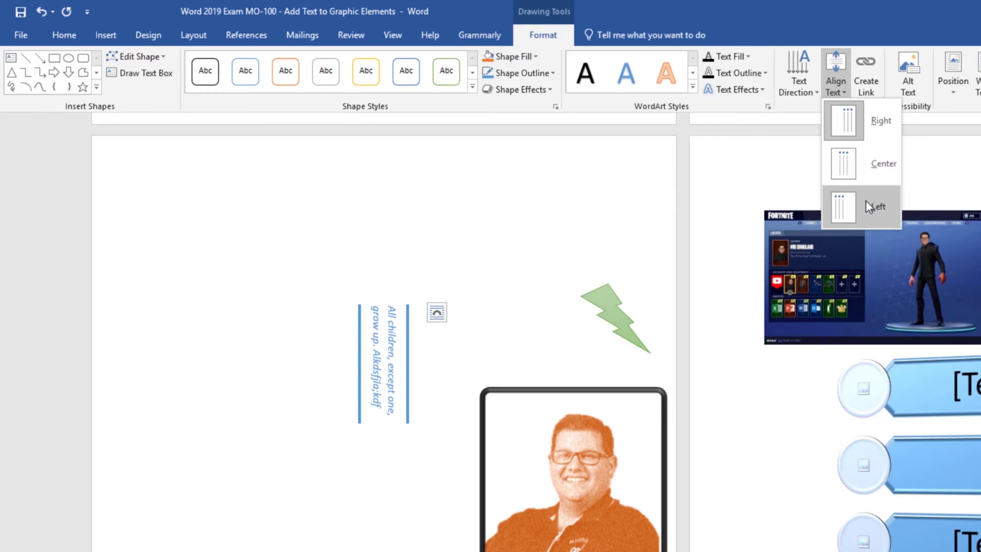
pyautogui.click(865, 201)
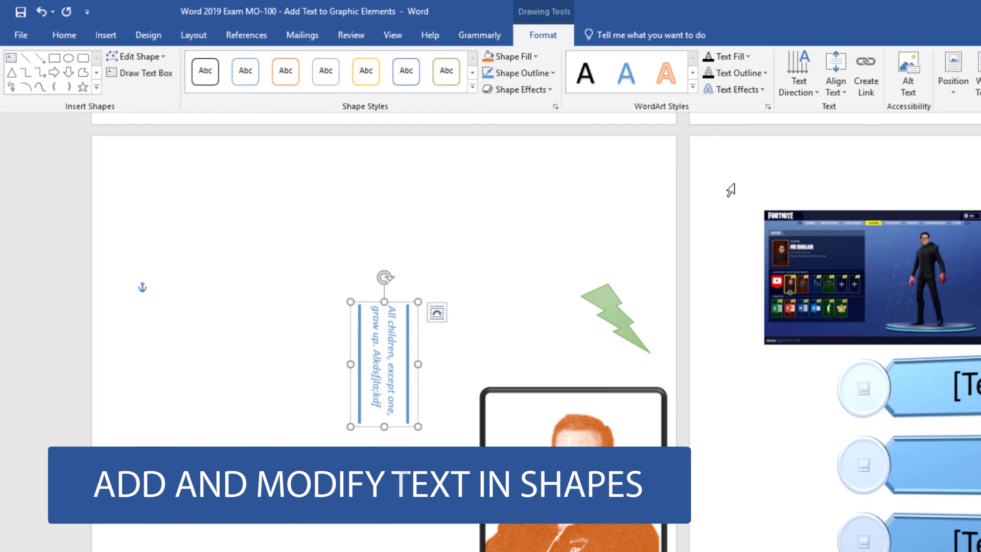
pyautogui.click(603, 309)
# - Drag the green lightning bolt larger toward the upper left and type 'Hi' inside it
pyautogui.moveTo(579, 282); pyautogui.dragTo(466, 205)
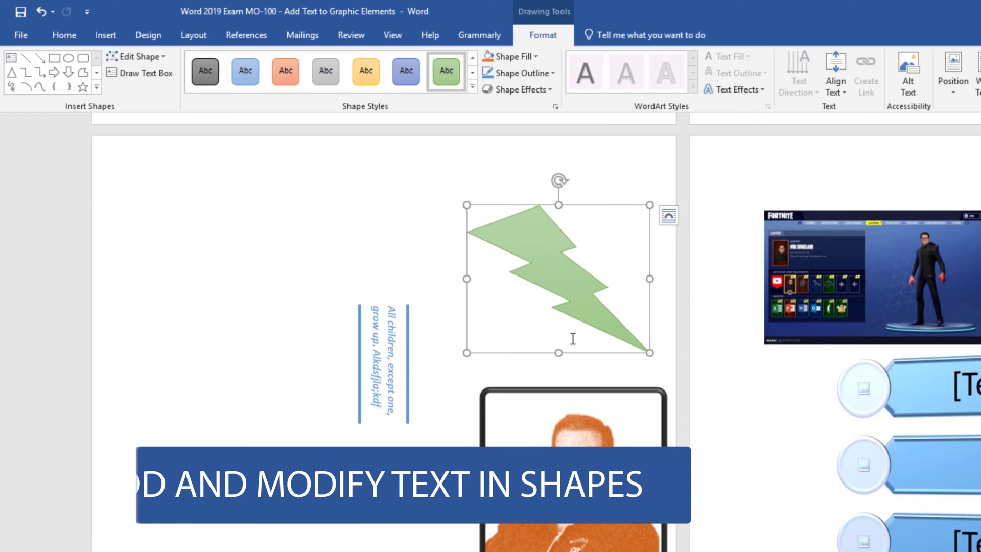
pyautogui.rightClick(562, 281)
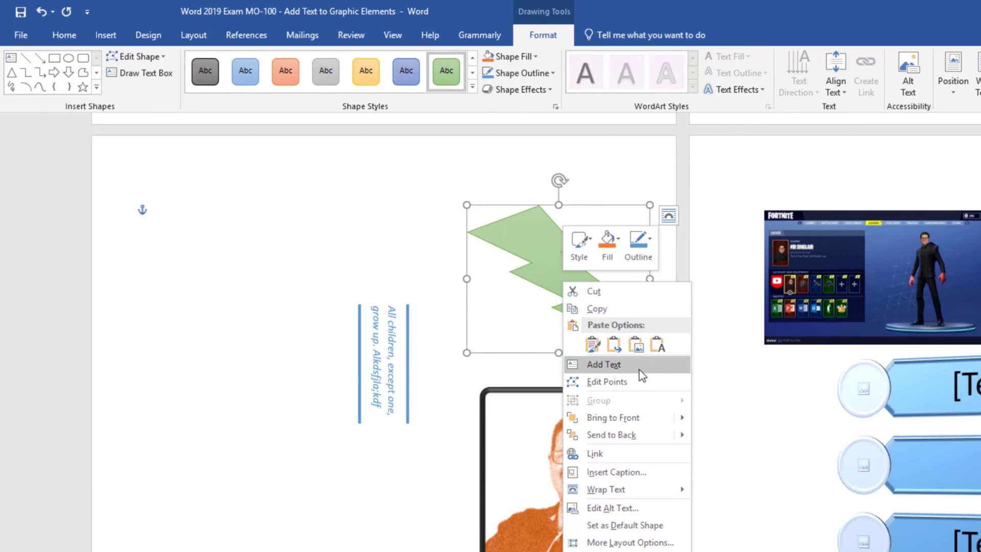
pyautogui.click(639, 366)
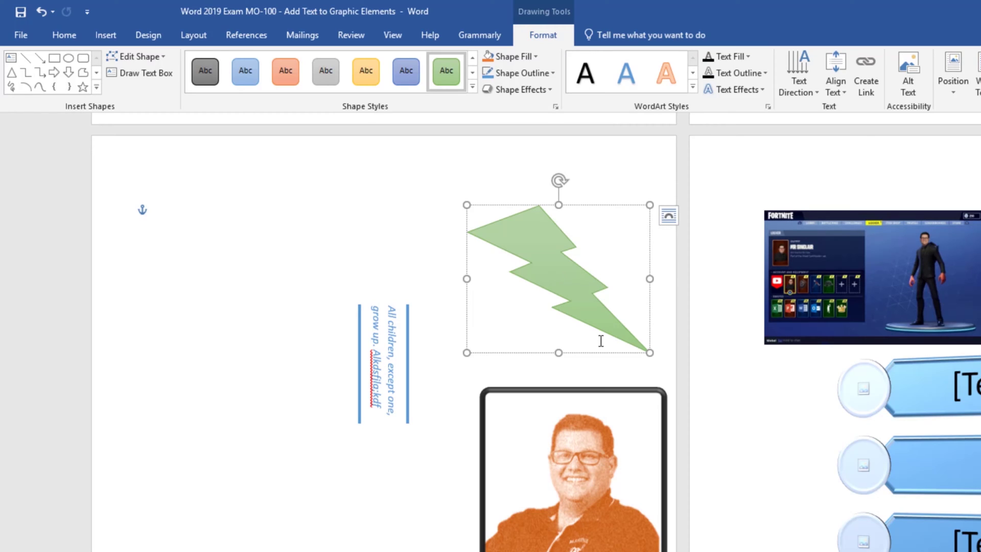
pyautogui.write('Hi')
# - Browse WordArt styles, text fill and text outline for 'Hi' without applying any
pyautogui.click(693, 88)
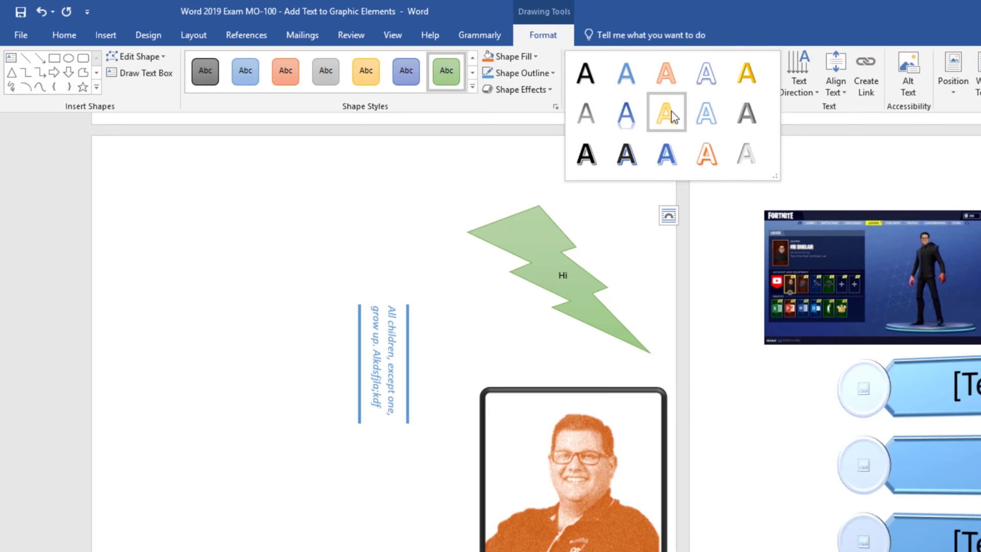
pyautogui.click(725, 5)
pyautogui.click(586, 246)
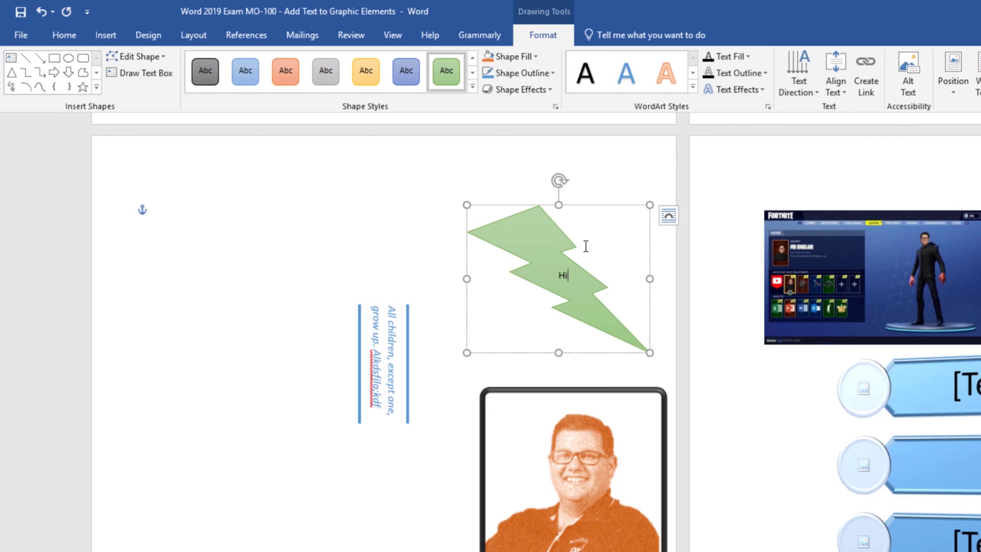
pyautogui.click(736, 57)
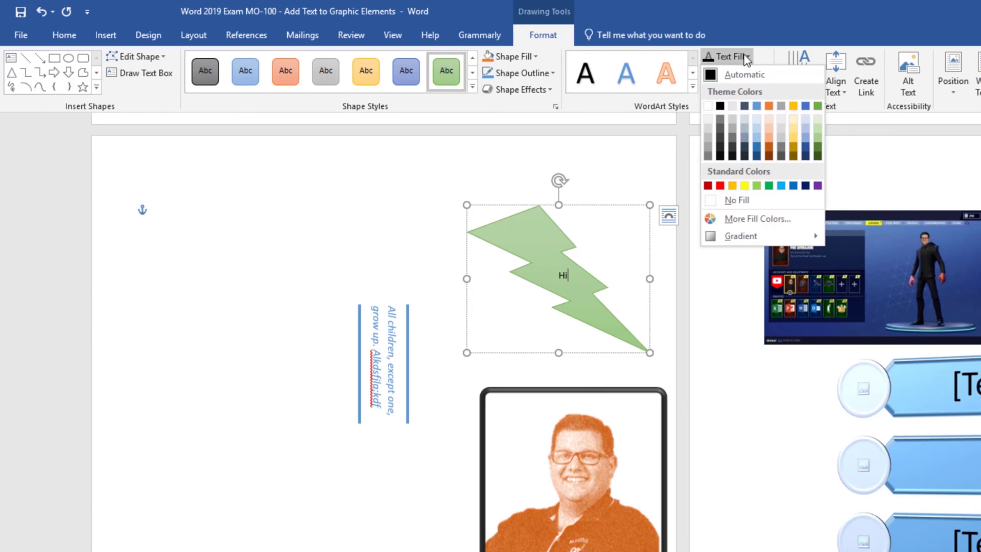
pyautogui.click(736, 56)
pyautogui.click(764, 73)
pyautogui.click(766, 78)
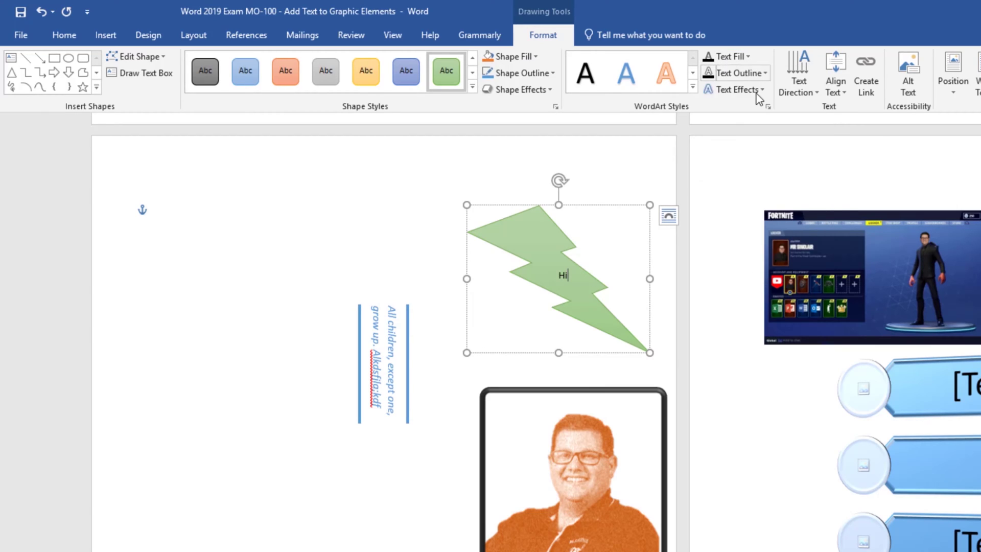
# - Apply the Curve Down transform warp to the 'Hi' text
pyautogui.click(754, 91)
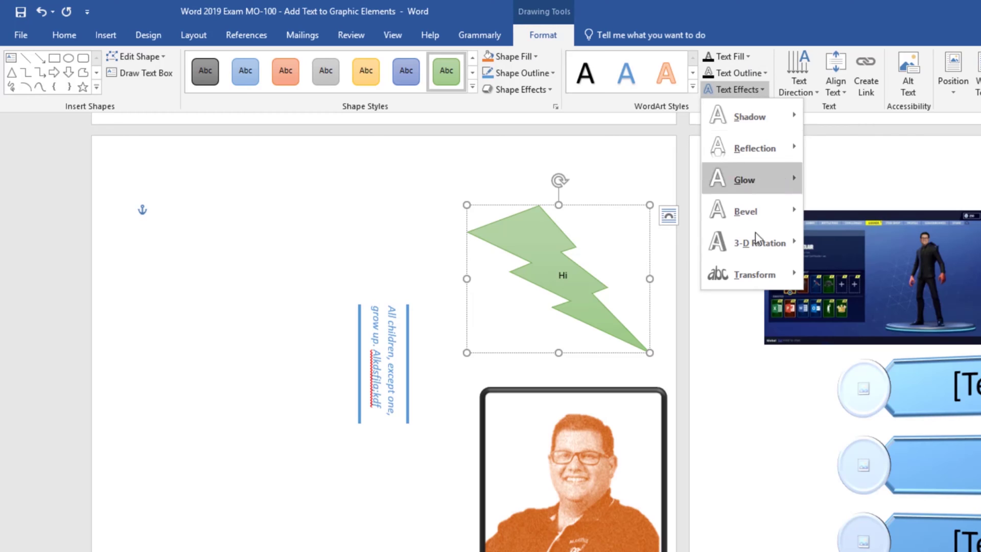
pyautogui.moveTo(756, 283)
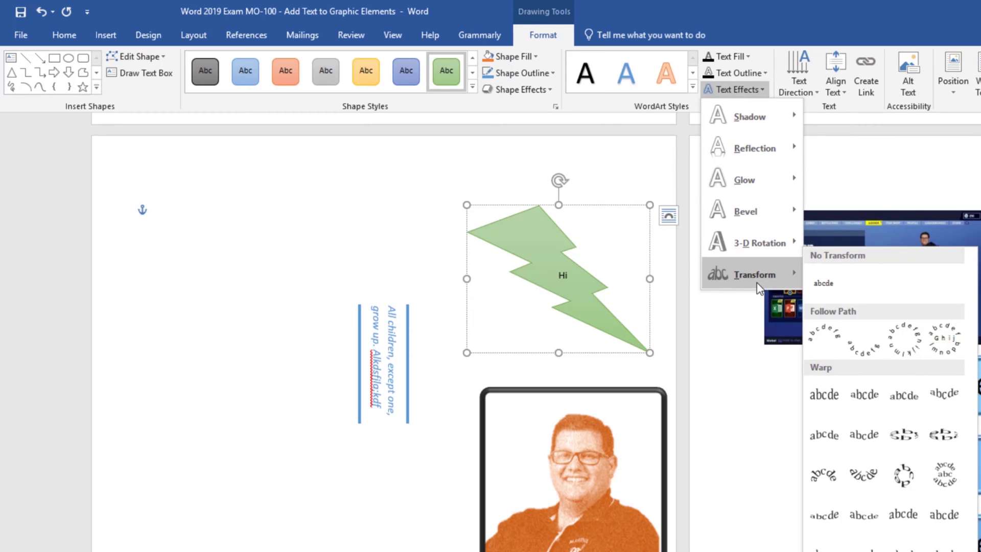
pyautogui.click(862, 513)
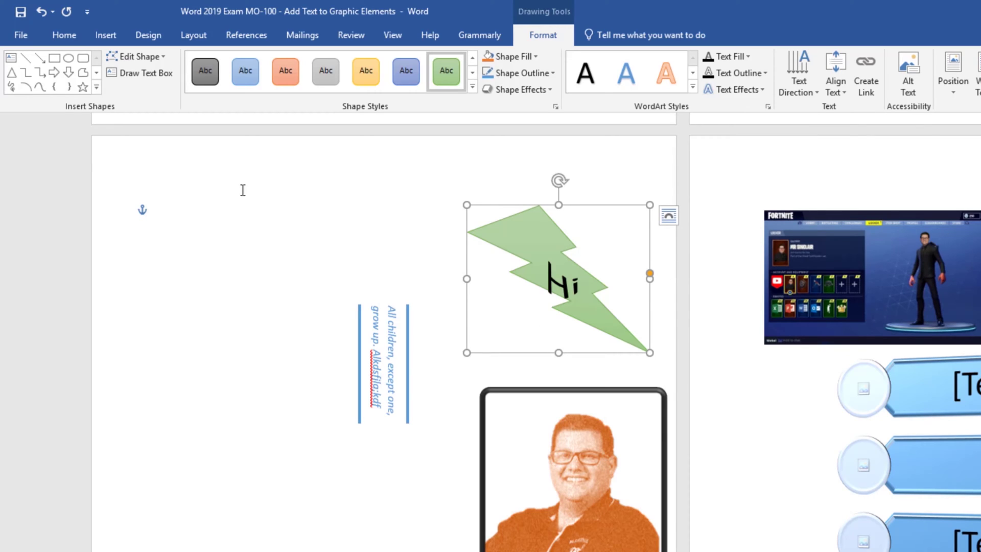
pyautogui.click(64, 34)
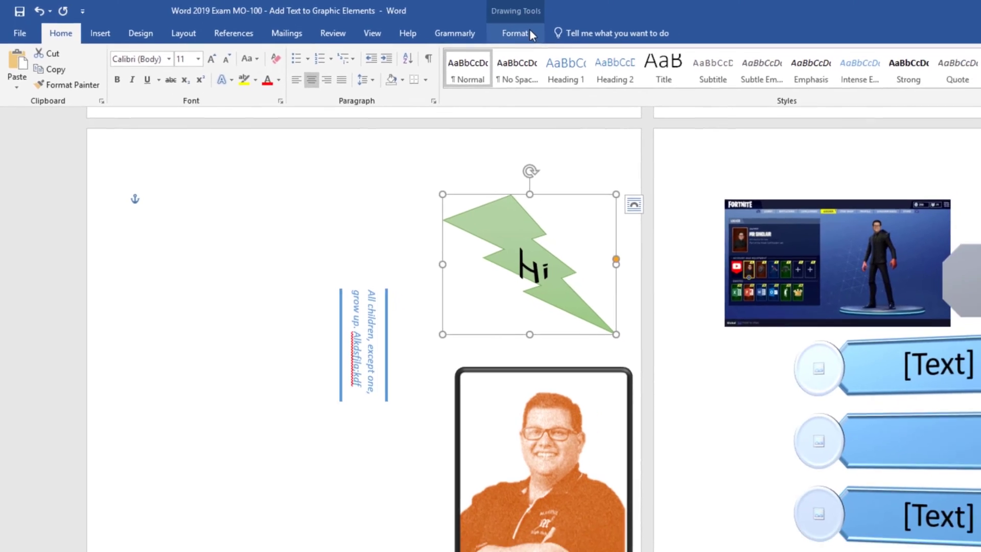
pyautogui.click(557, 36)
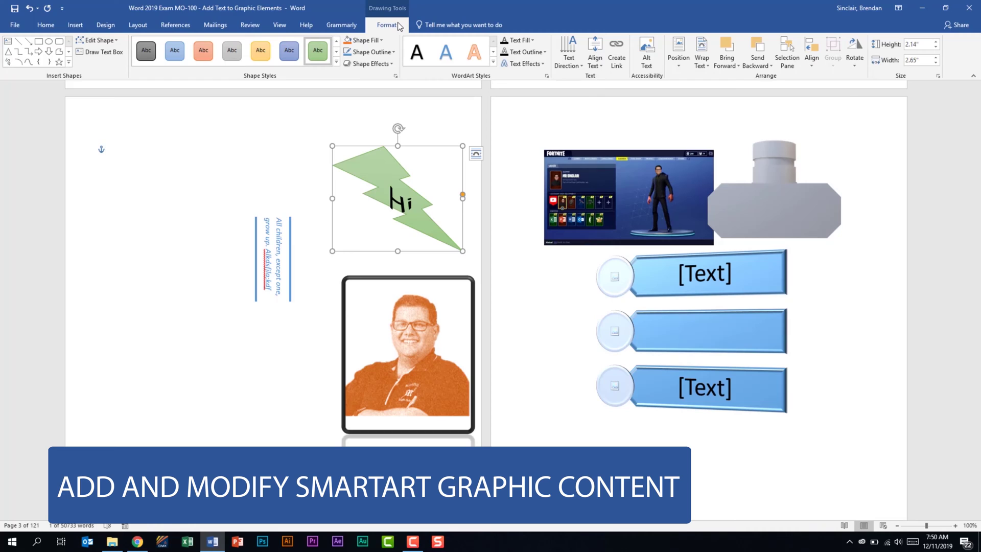
# - Type 'Peter Pan' into the second bullet of the SmartArt text pane
pyautogui.click(708, 317)
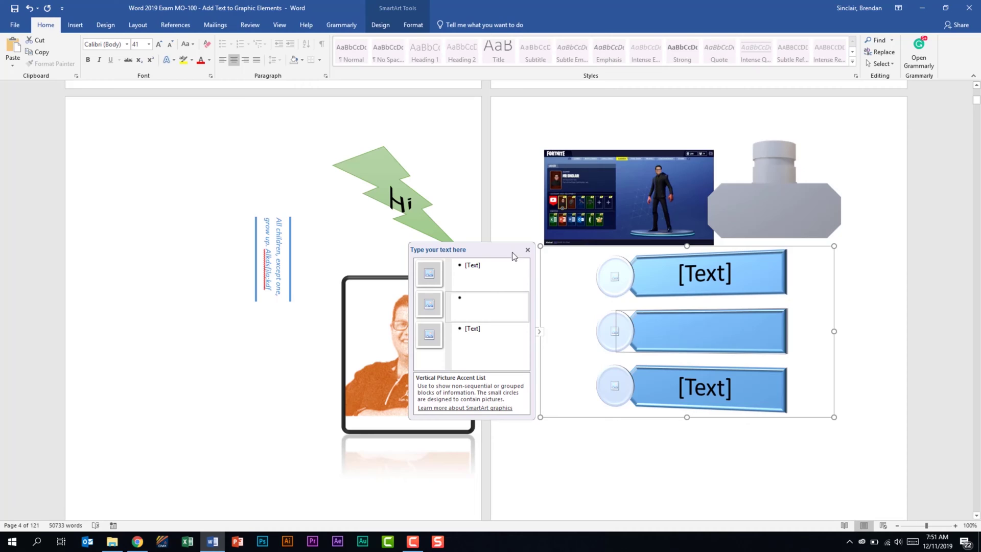
pyautogui.click(488, 305)
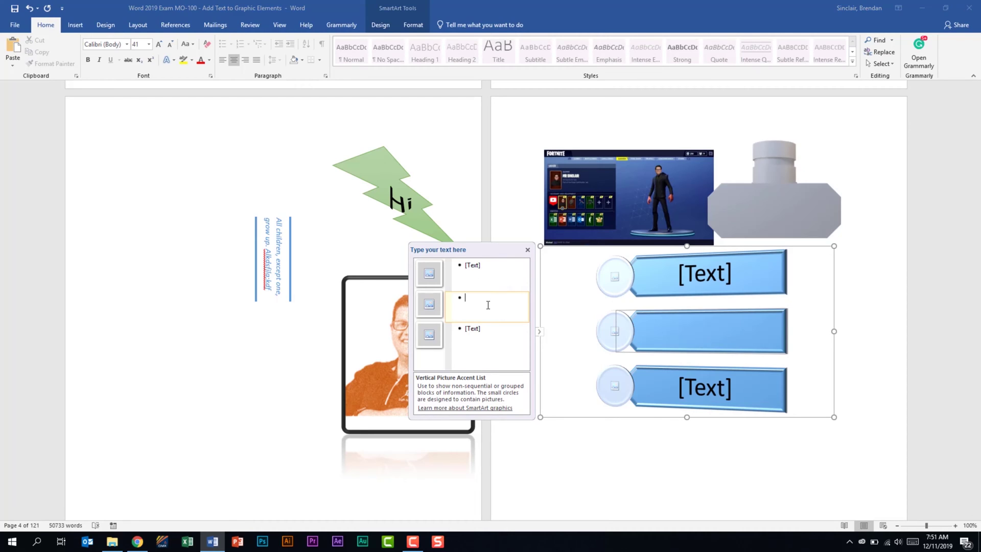
pyautogui.write('Peter Pan')
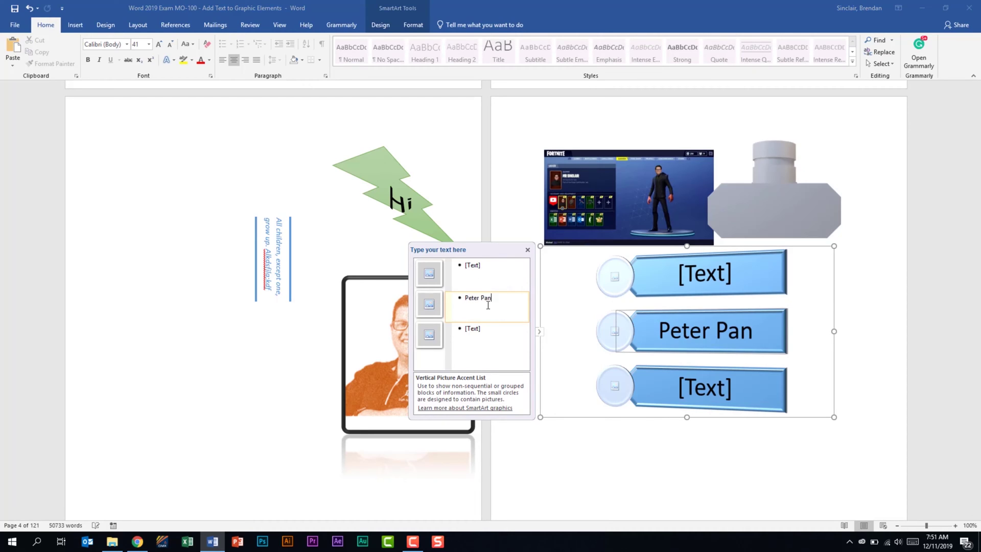
pyautogui.click(539, 334)
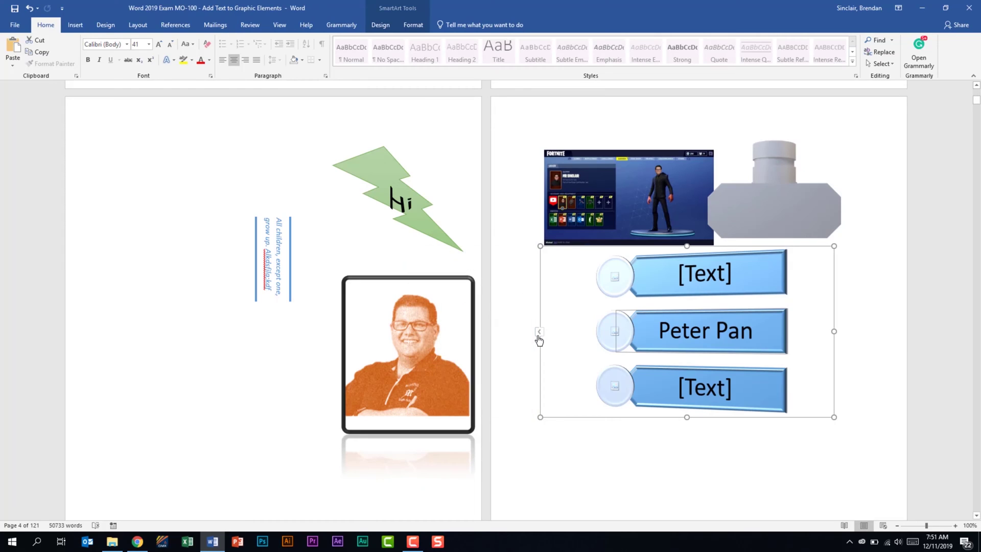
pyautogui.click(539, 335)
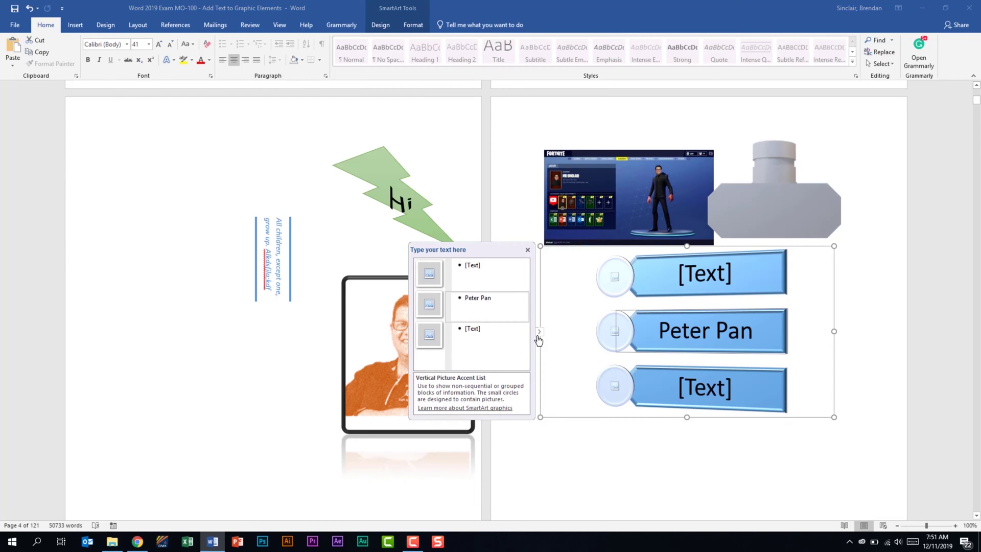
pyautogui.click(383, 25)
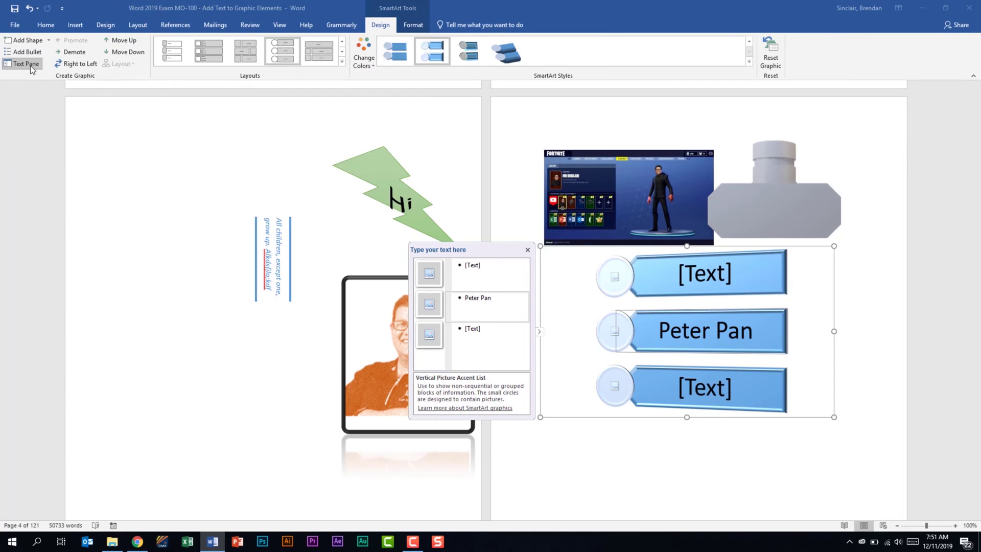
# - Move the Peter Pan item down to the last position in the SmartArt list
pyautogui.click(72, 63)
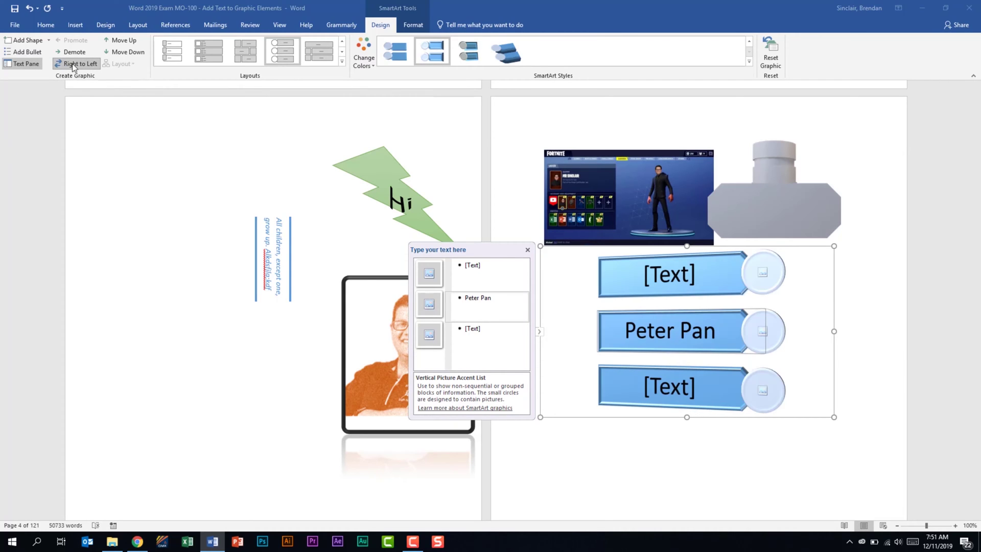
pyautogui.click(72, 63)
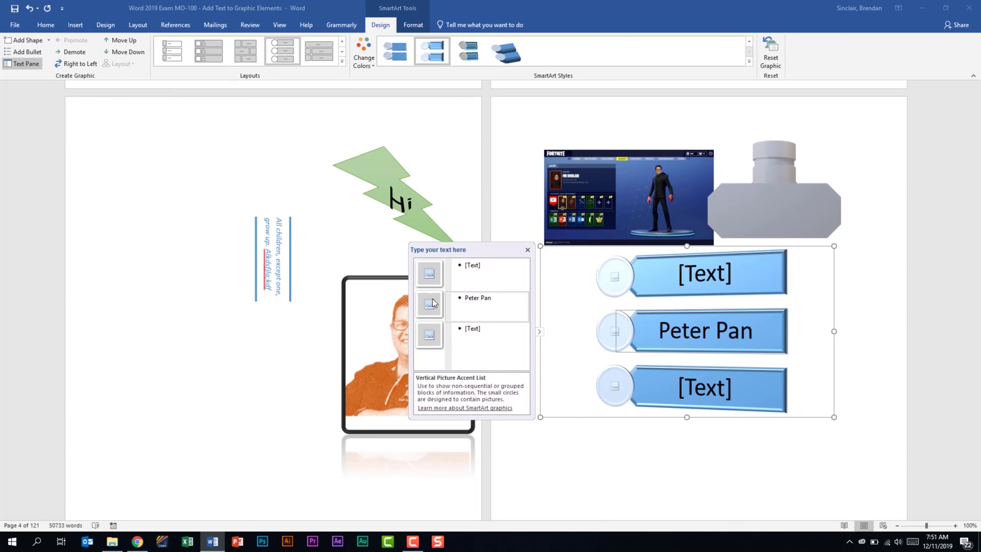
pyautogui.click(115, 45)
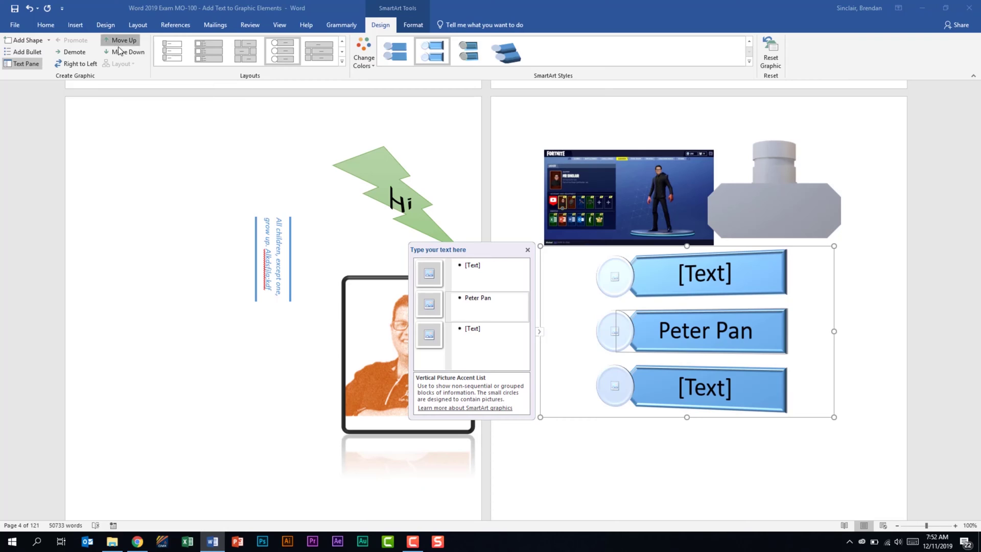
pyautogui.click(121, 51)
pyautogui.click(120, 51)
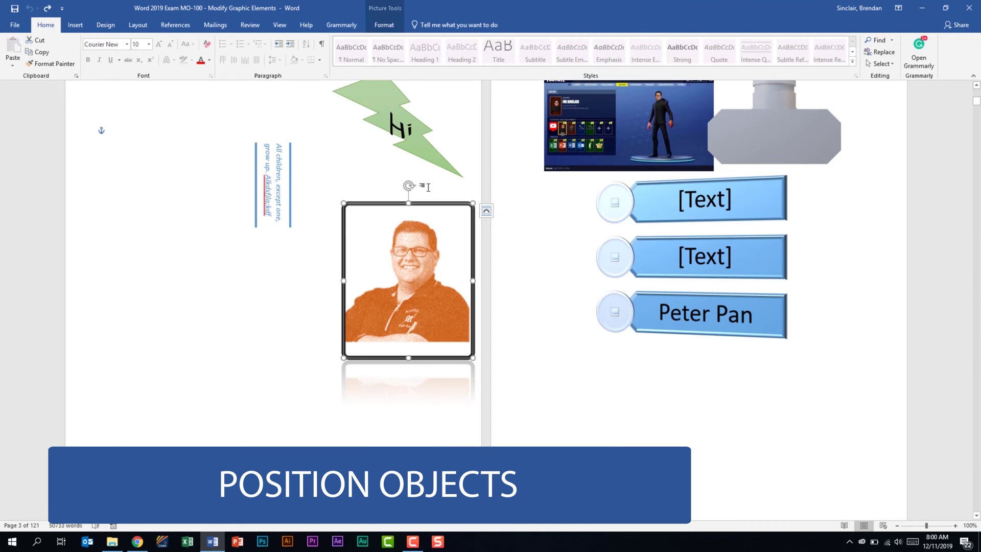
# - Set the photo's position to Middle Center with Square Text Wrapping
pyautogui.click(390, 25)
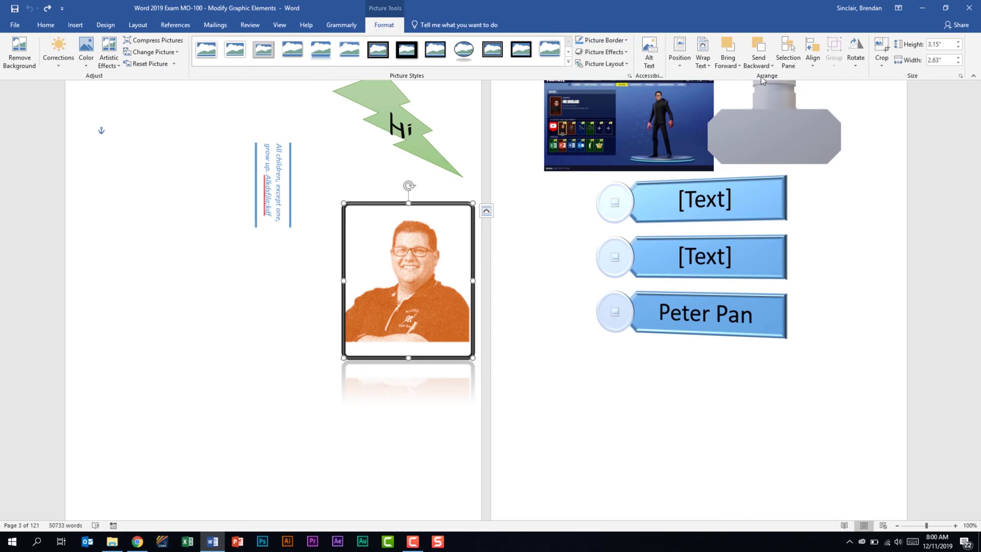
pyautogui.click(686, 68)
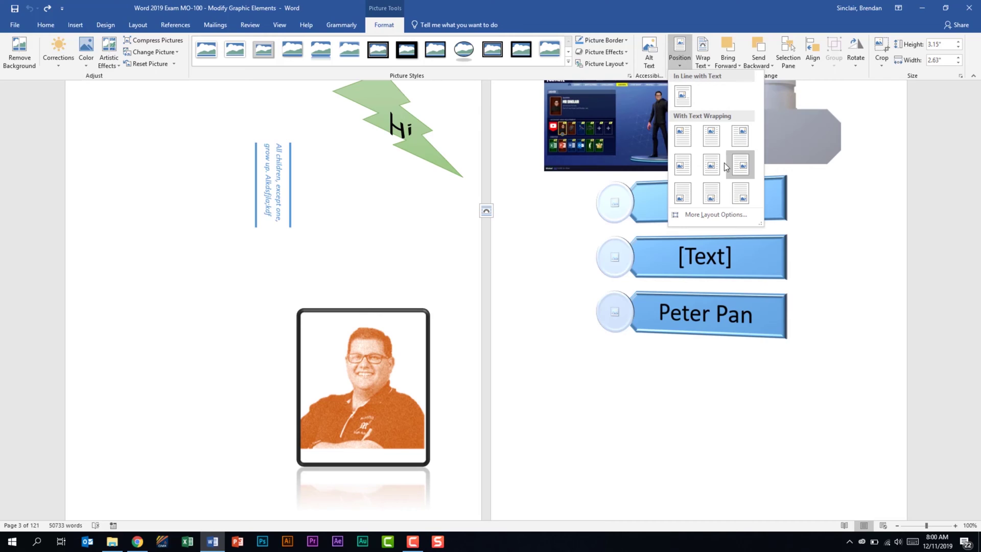
pyautogui.click(719, 165)
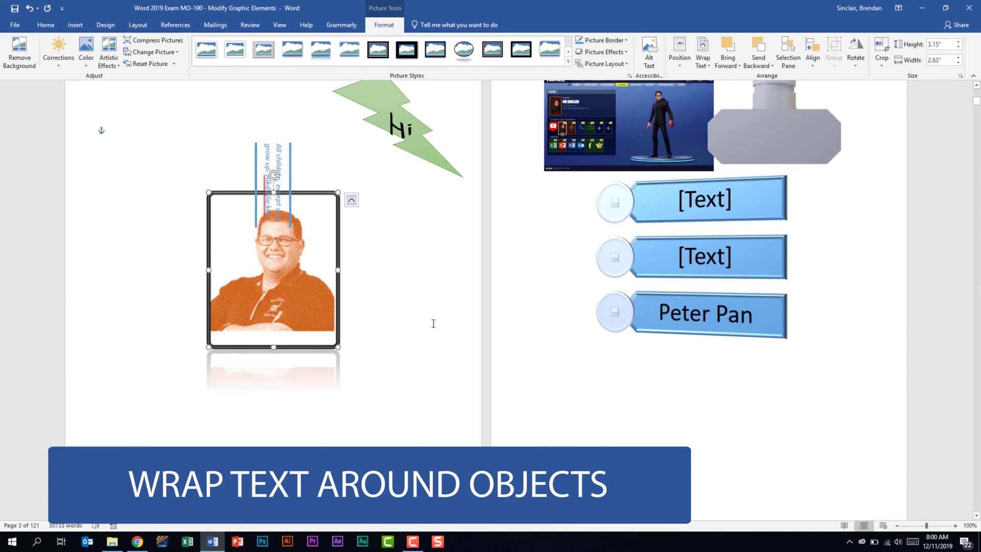
# - Restore the accidentally deleted photo and set its wrapping to Top and Bottom
pyautogui.press('Delete')
pyautogui.scroll(-13, 573, 374)
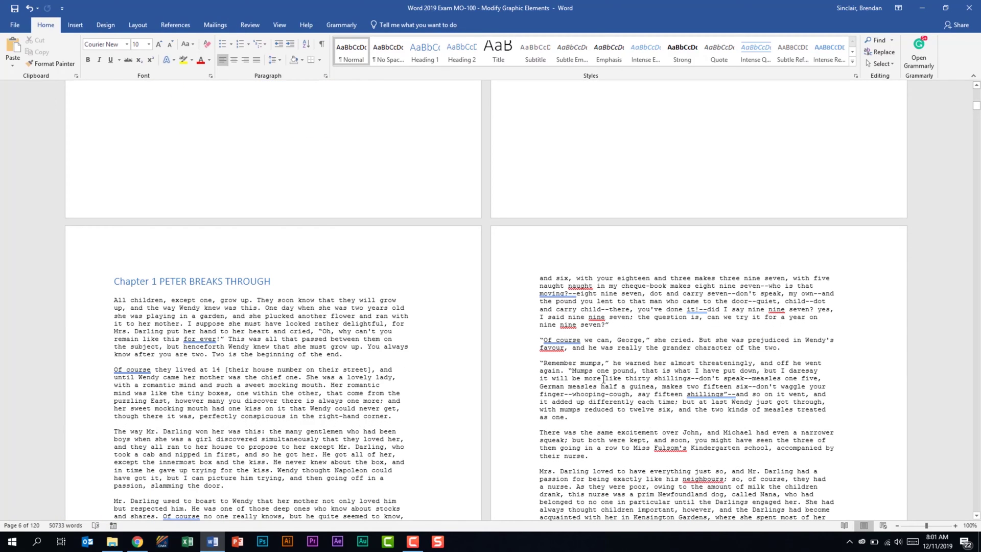
pyautogui.hotkey('ctrl', 'z')
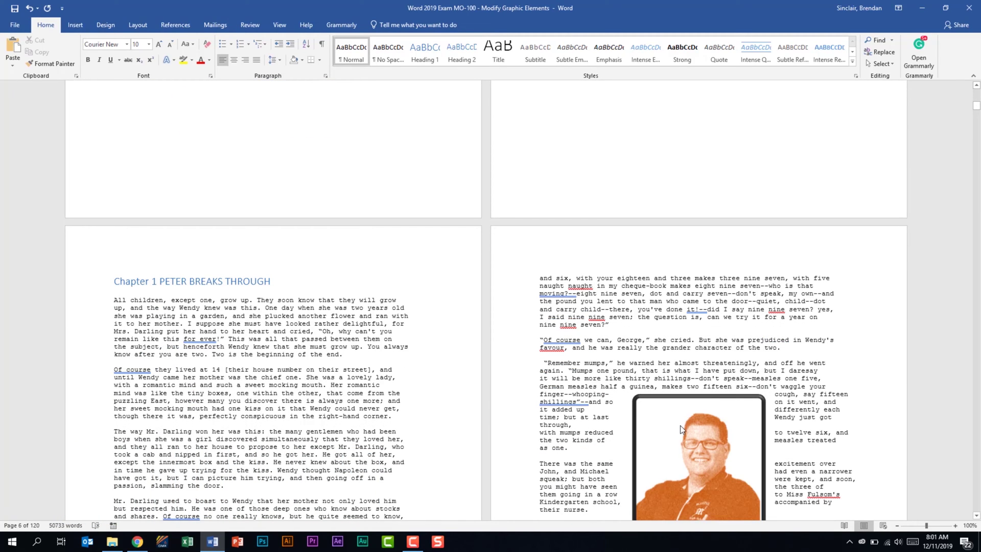
pyautogui.click(679, 425)
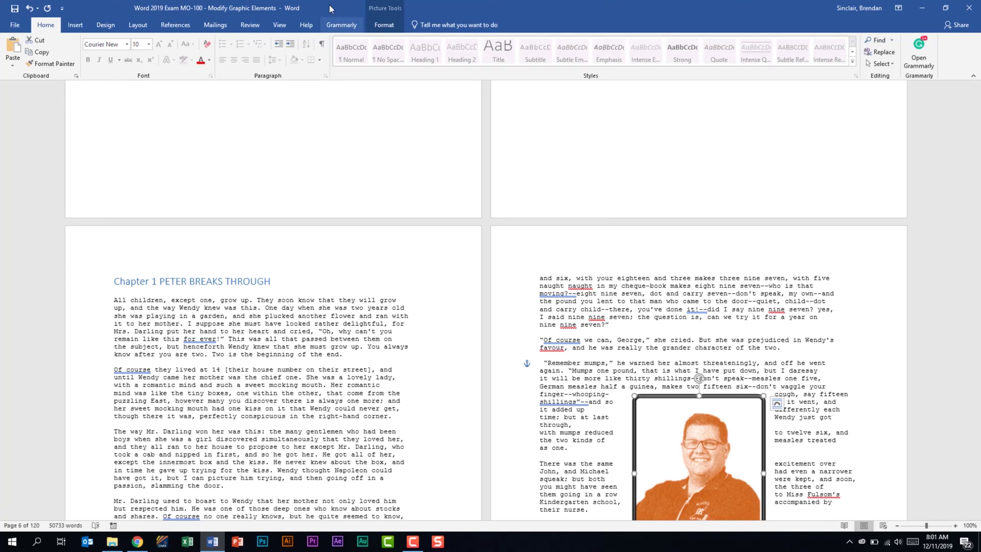
pyautogui.click(388, 25)
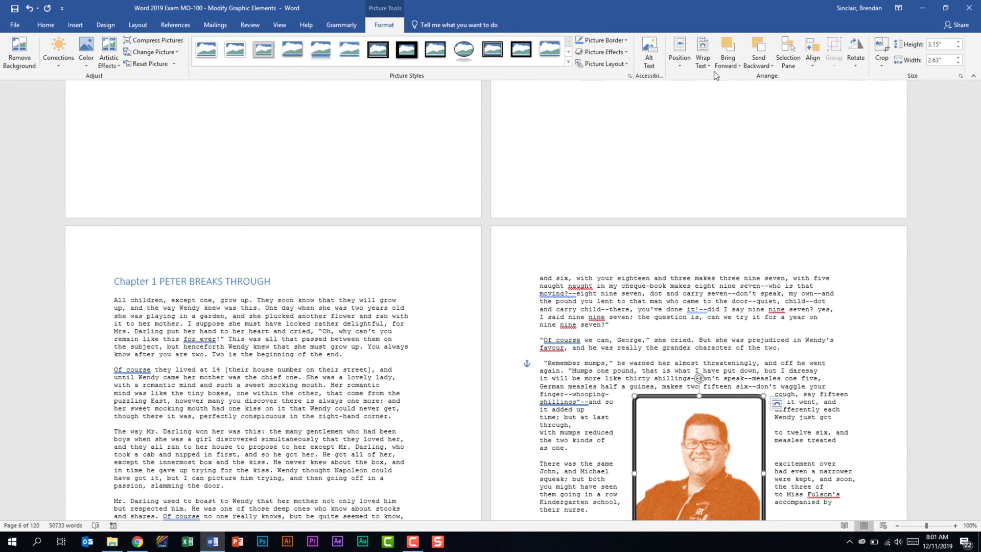
pyautogui.click(704, 60)
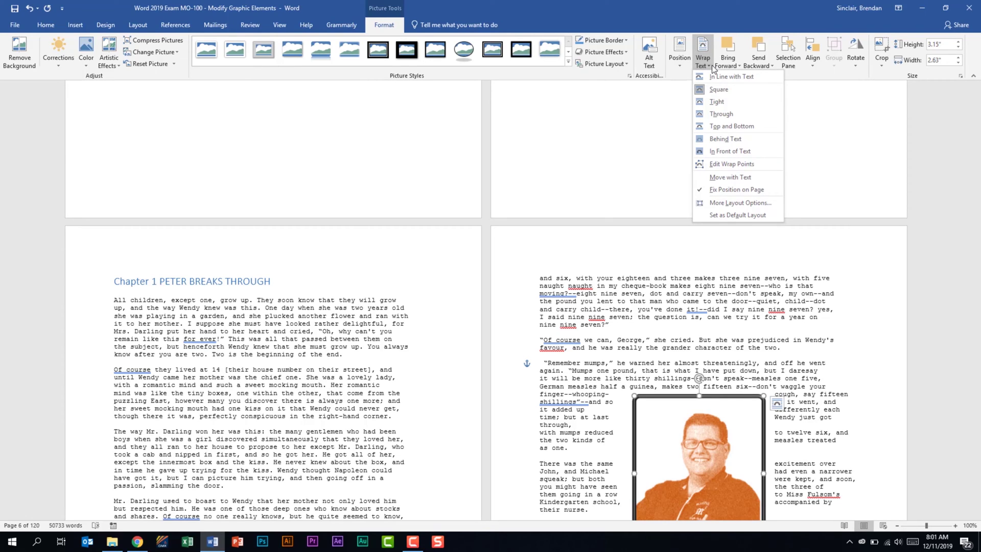
pyautogui.click(752, 125)
# - Set the photo In Line with Text, drag it to the Remember mumps paragraph, and wrap Square
pyautogui.scroll(-5, 713, 178)
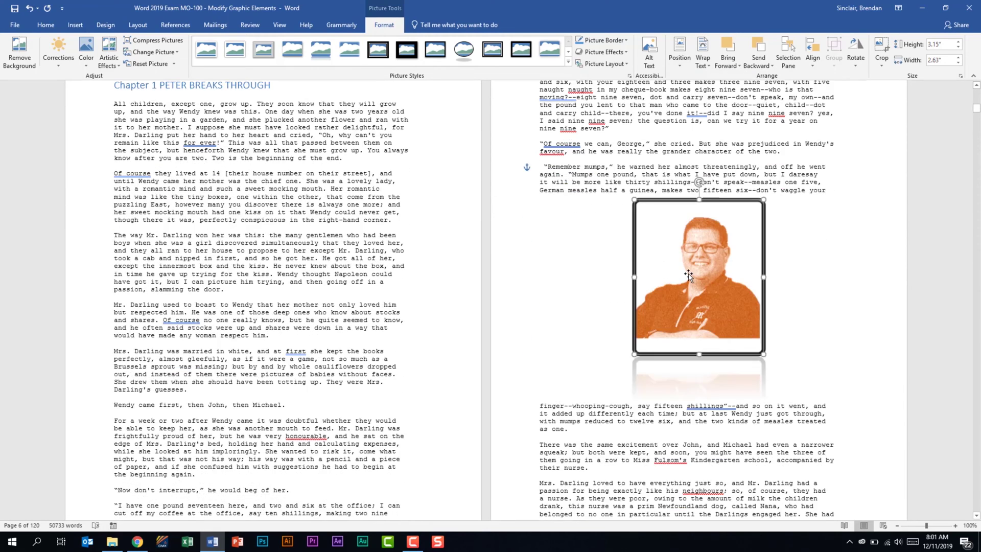
pyautogui.click(702, 61)
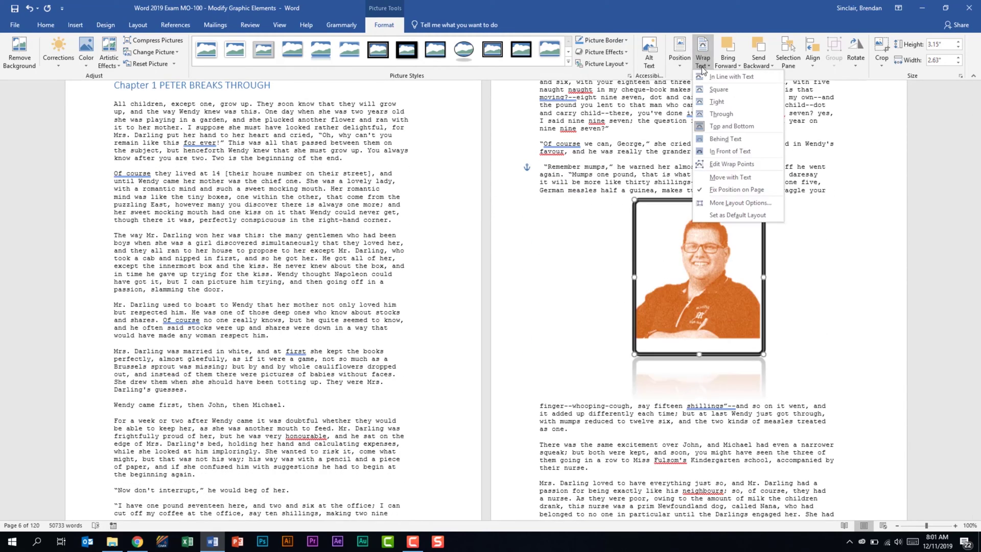
pyautogui.click(715, 78)
pyautogui.moveTo(710, 258); pyautogui.dragTo(815, 275)
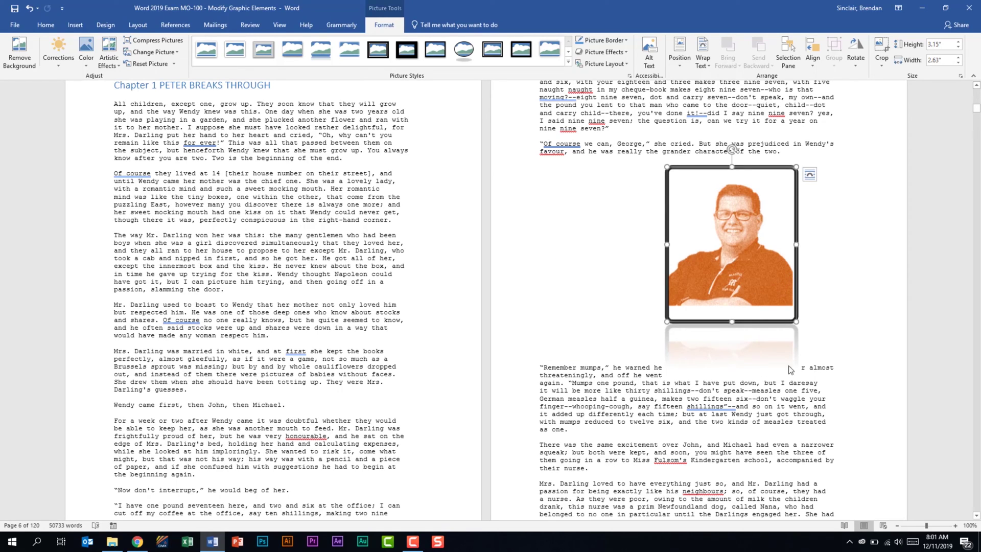
pyautogui.click(707, 66)
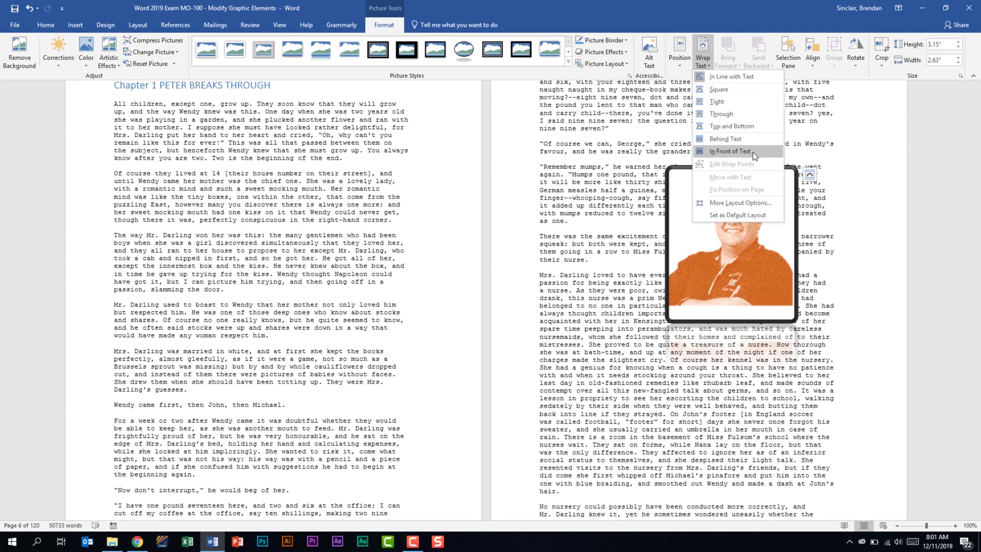
pyautogui.click(749, 92)
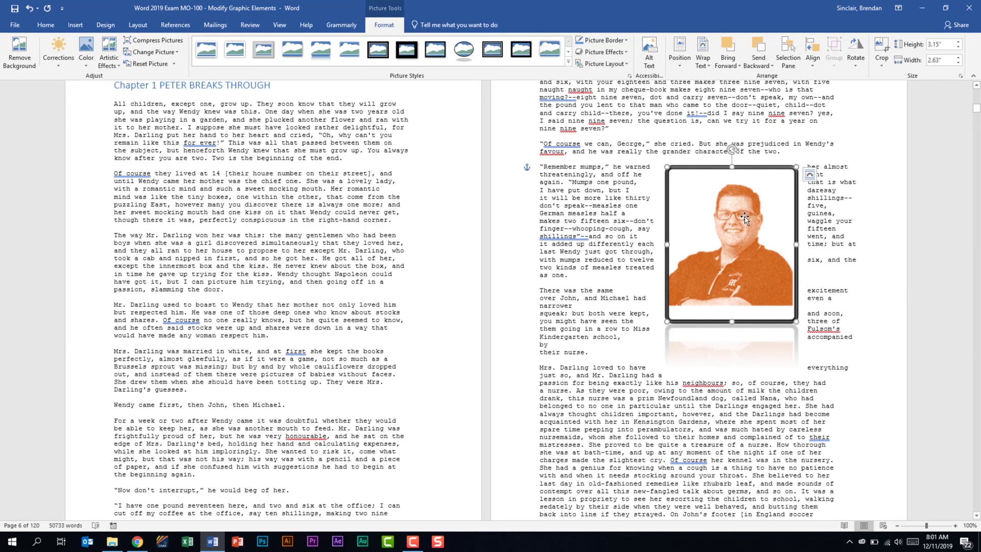
# - In the photo's full layout settings, set text wrapping to Left only
pyautogui.click(811, 174)
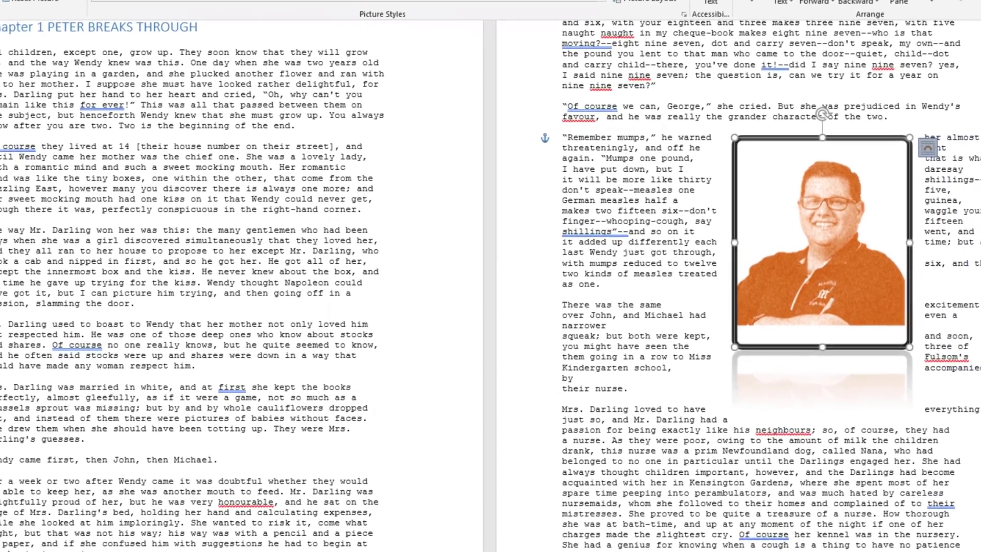
pyautogui.click(879, 326)
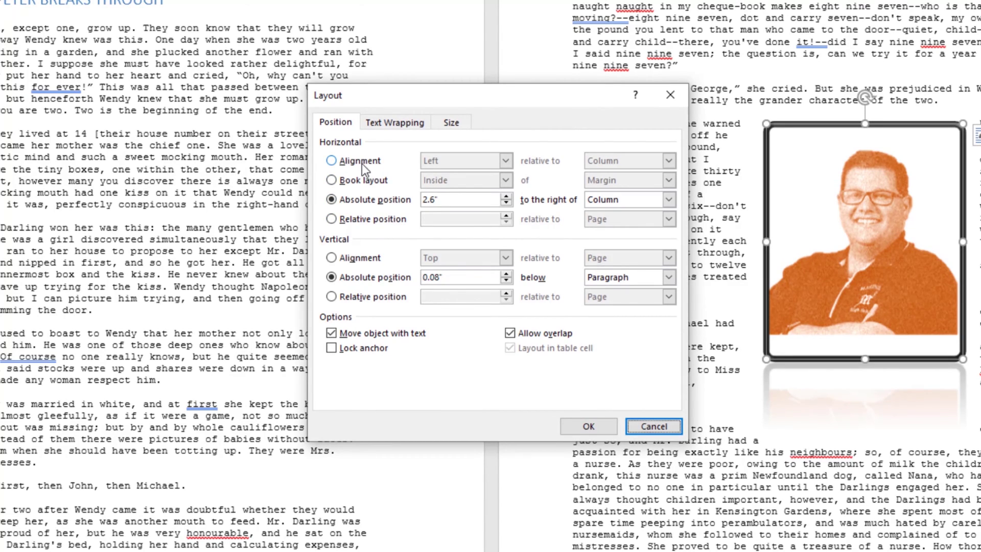
pyautogui.click(409, 124)
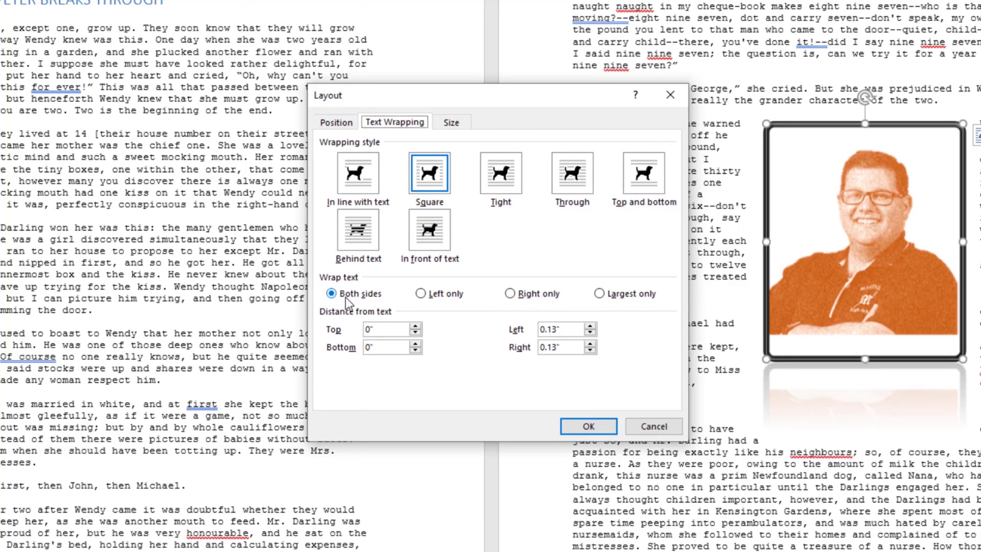
pyautogui.click(453, 295)
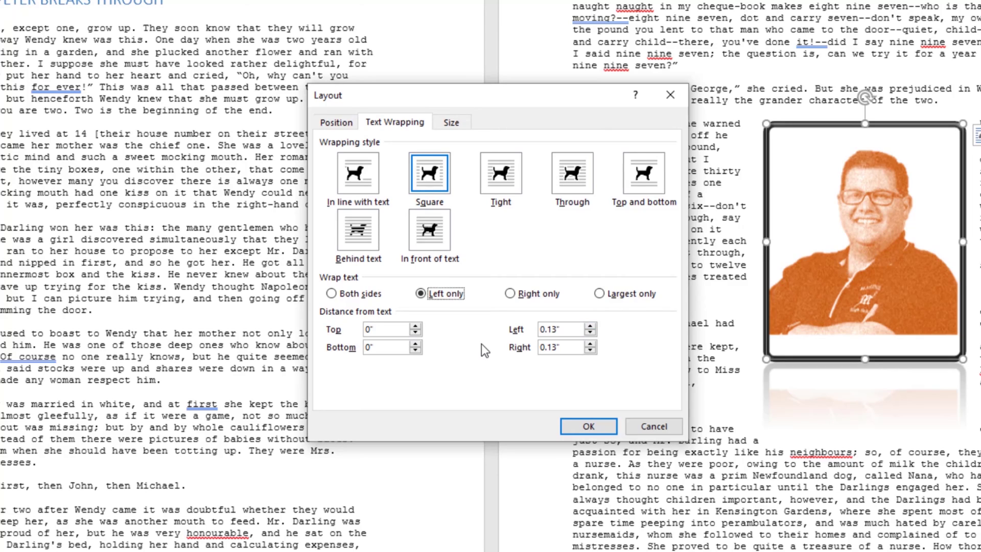
# - Set the photo's rotation to 15° and apply the layout changes
pyautogui.click(454, 126)
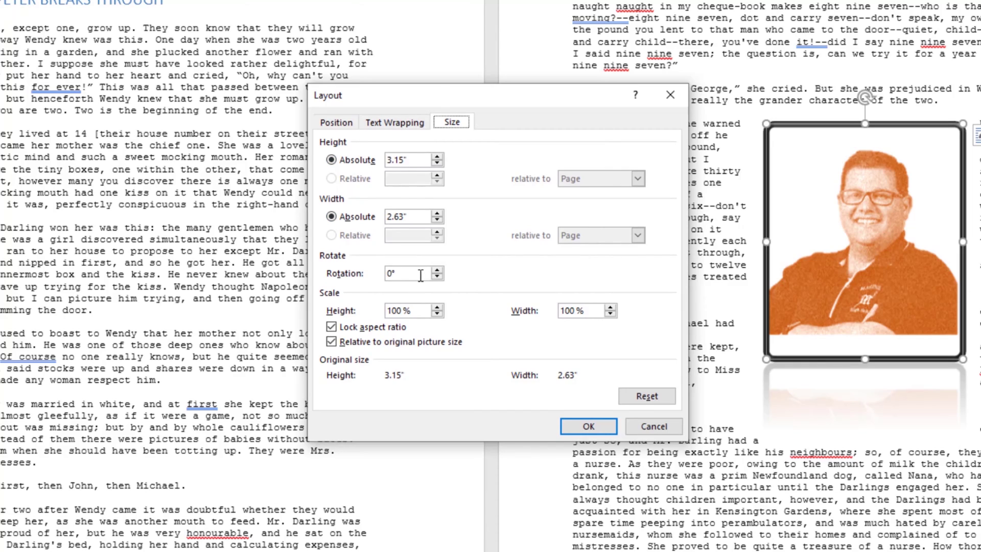
pyautogui.moveTo(421, 273); pyautogui.dragTo(357, 274)
pyautogui.write('15')
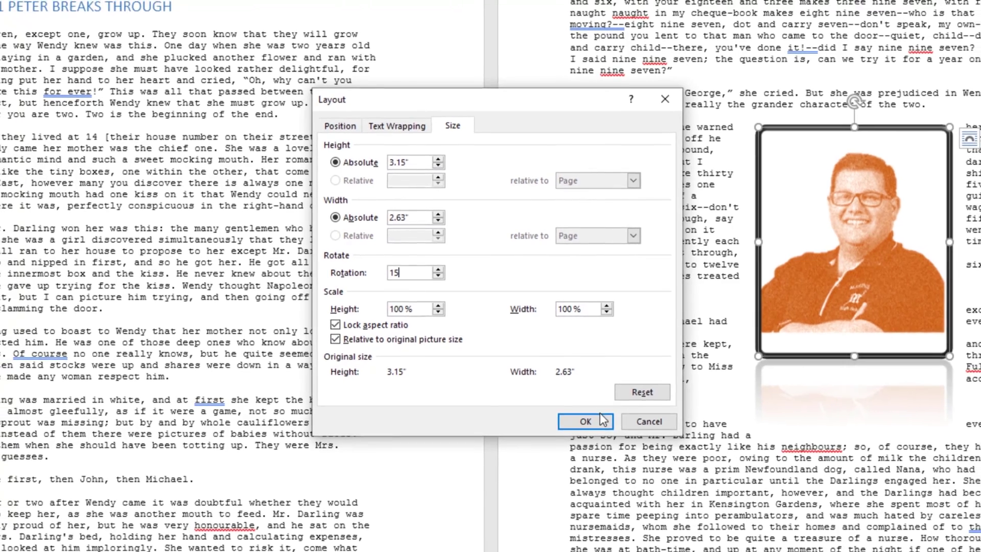
pyautogui.click(589, 426)
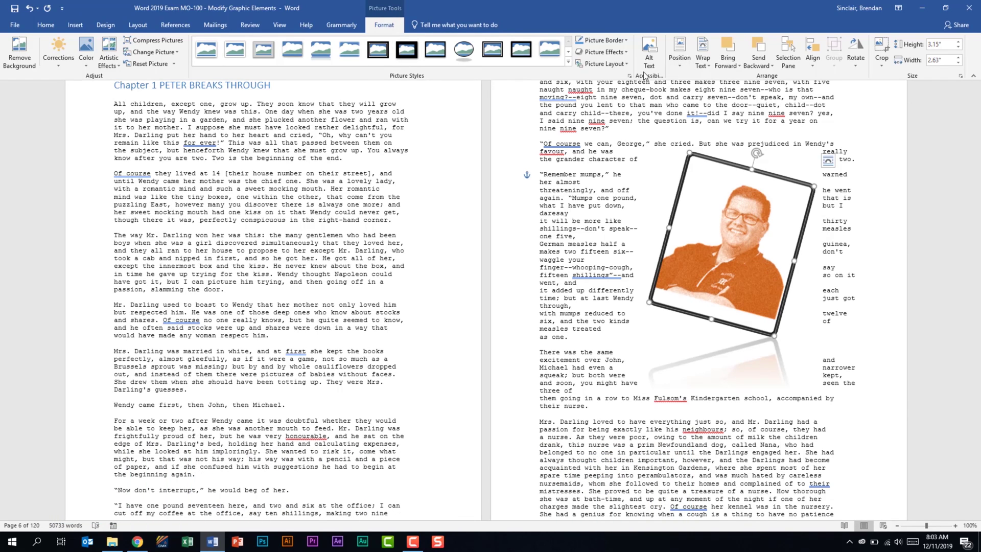
# - Add alt text to the photo giving the pictured person's name
pyautogui.click(650, 51)
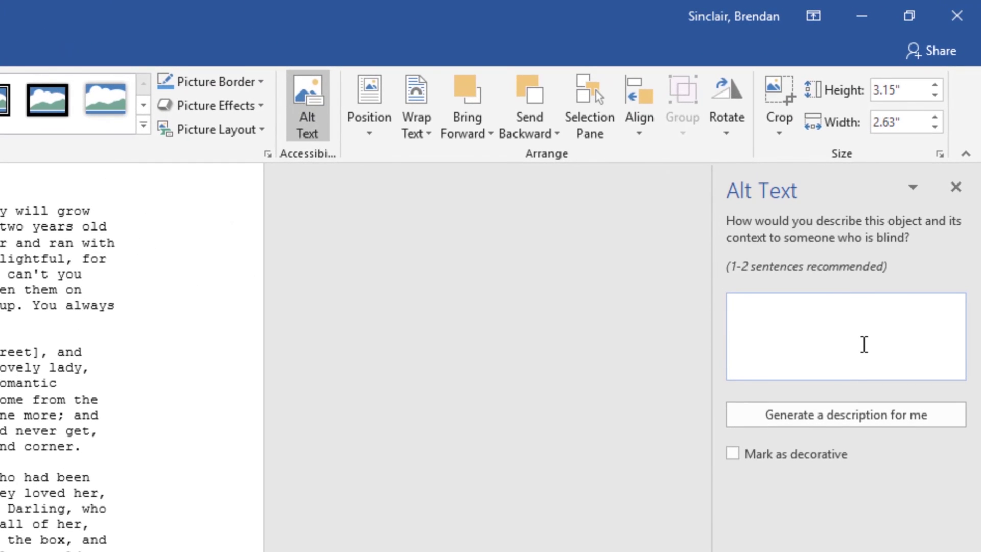
pyautogui.click(889, 314)
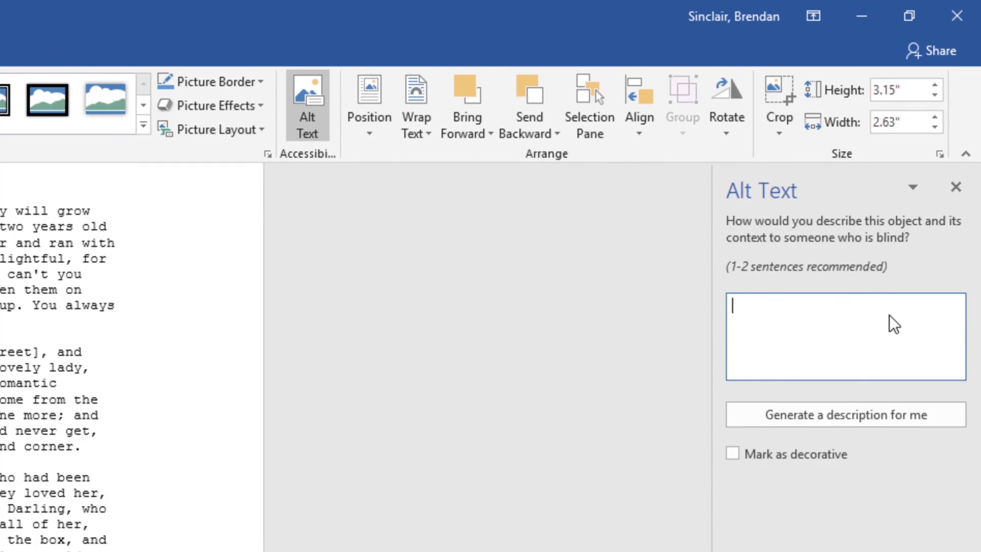
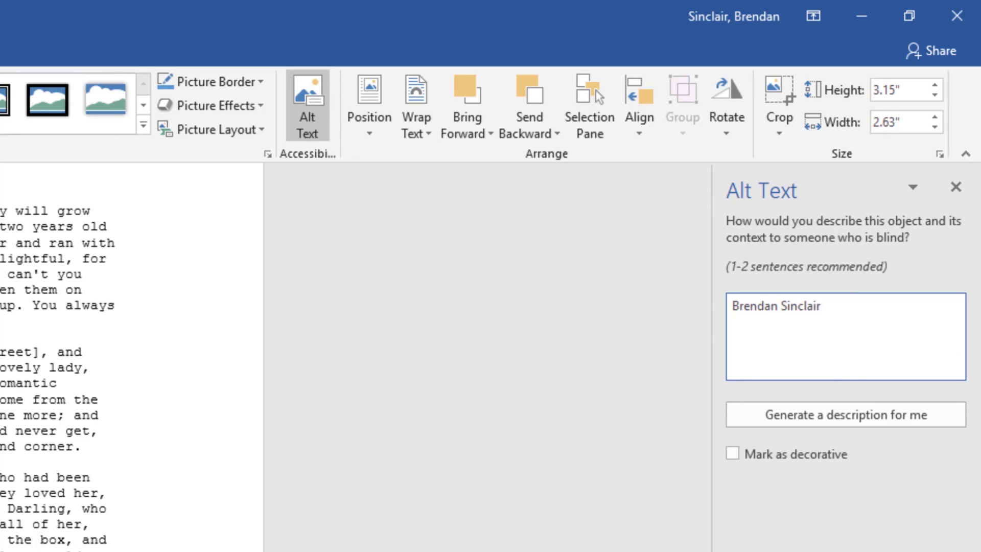
pyautogui.click(960, 156)
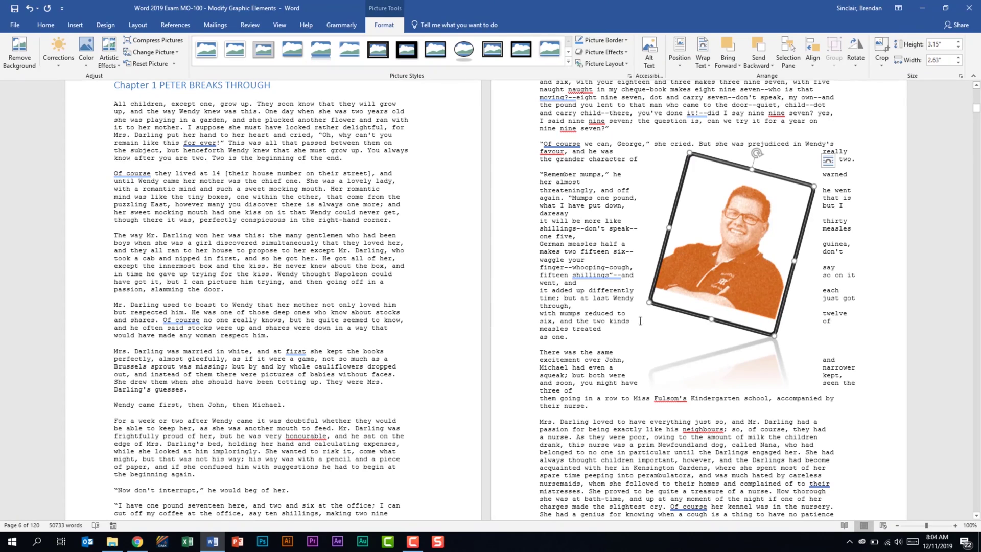
pyautogui.scroll(8, 557, 376)
pyautogui.scroll(15, 558, 376)
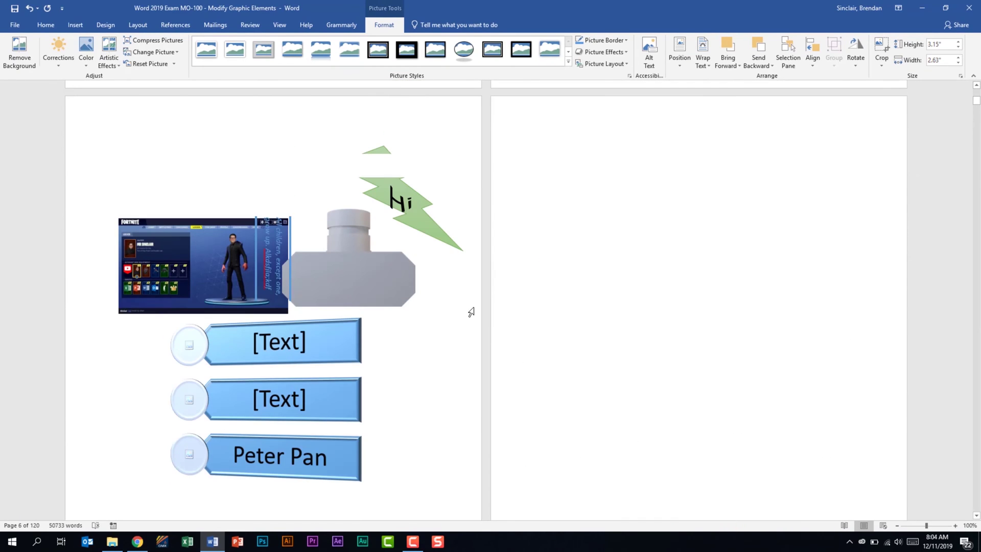
# - Check the grey 3D model's alt text, then open its Format 3D Model pane showing rotation X 270°, Y 0°, Z 0°
pyautogui.rightClick(333, 286)
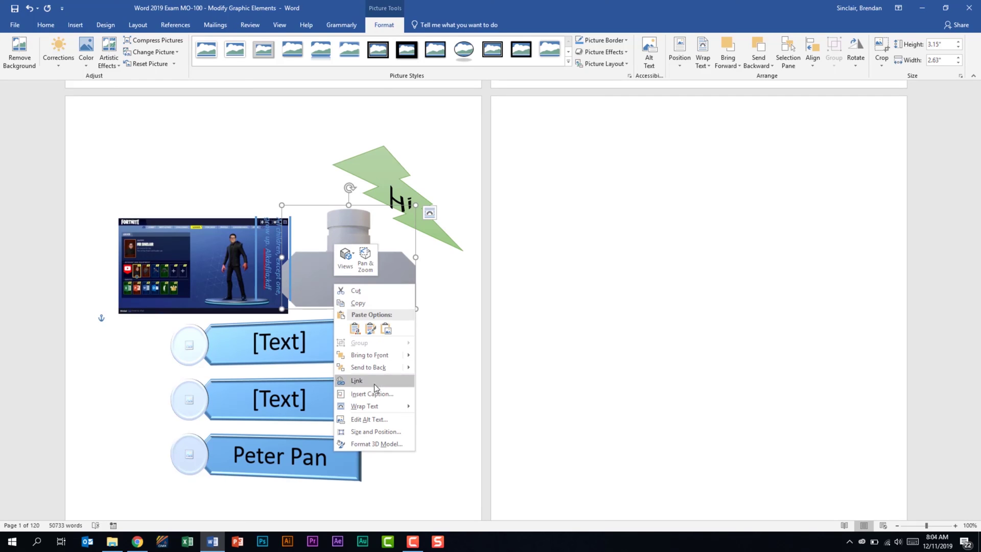
pyautogui.click(397, 420)
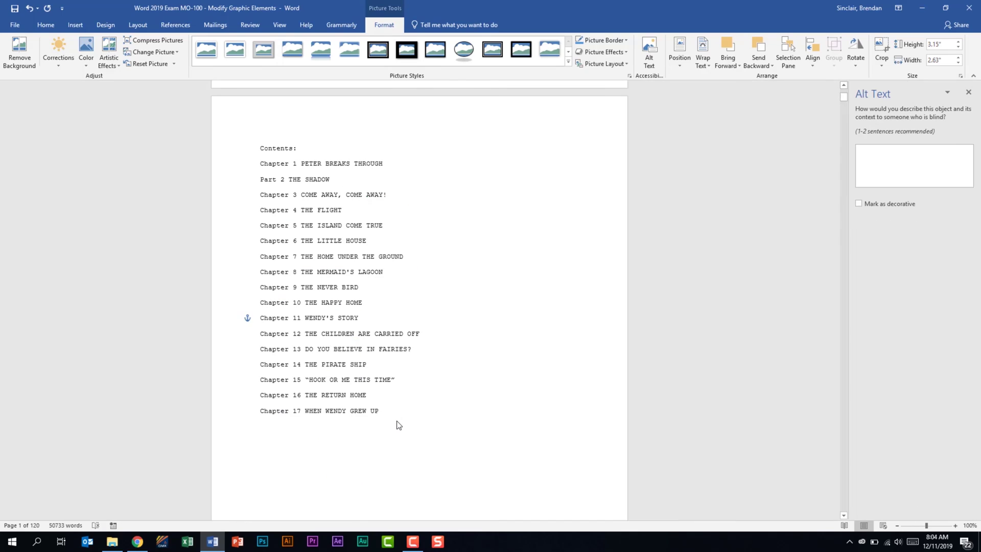
pyautogui.click(969, 93)
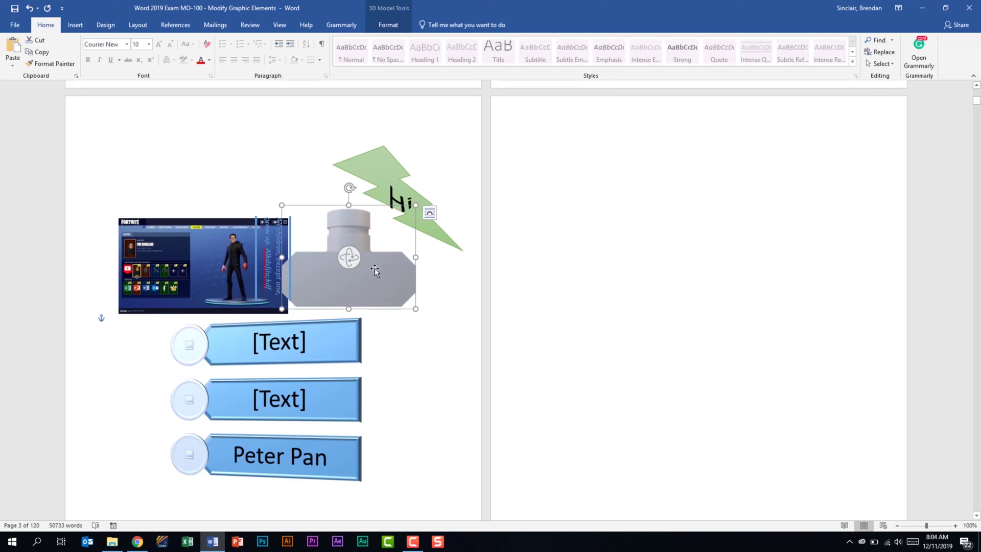
pyautogui.doubleClick(374, 270)
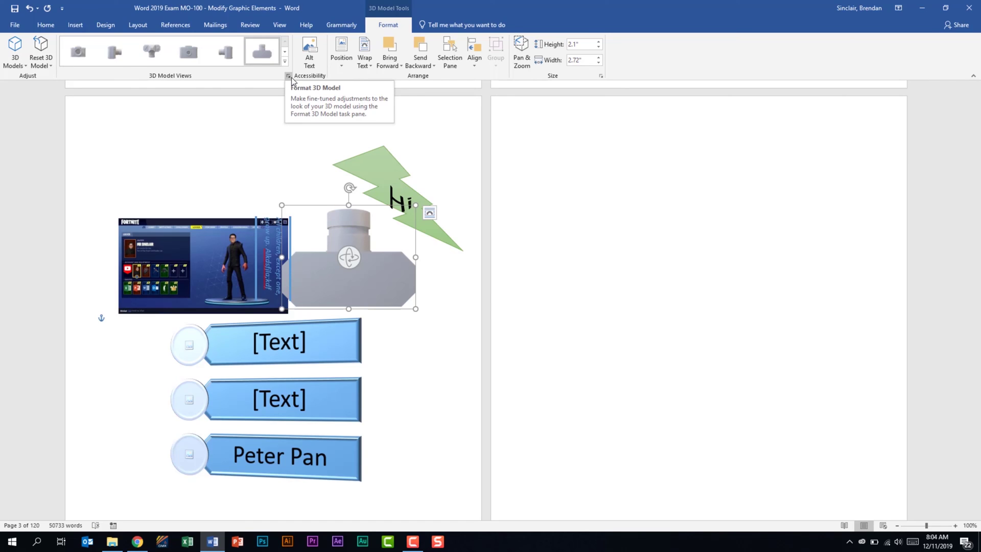
pyautogui.click(288, 76)
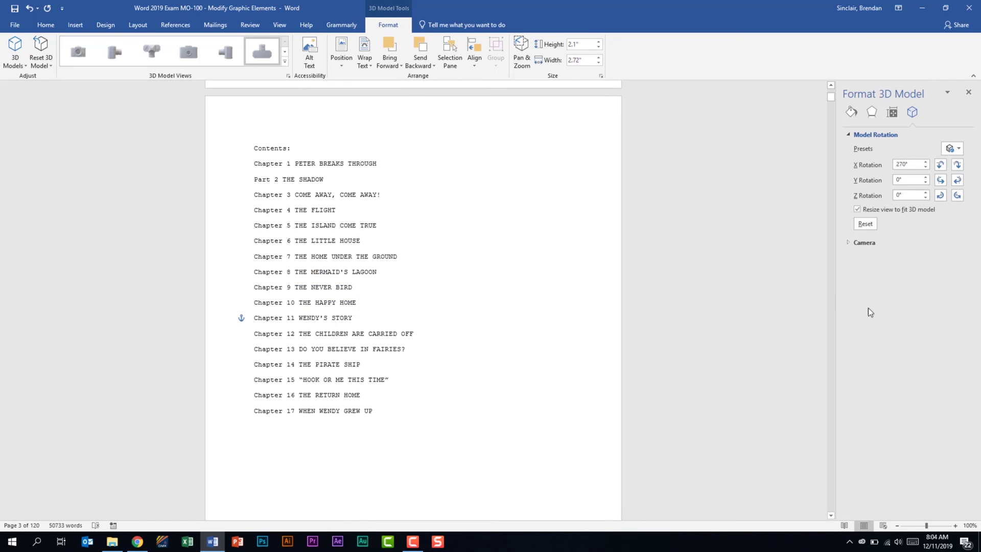